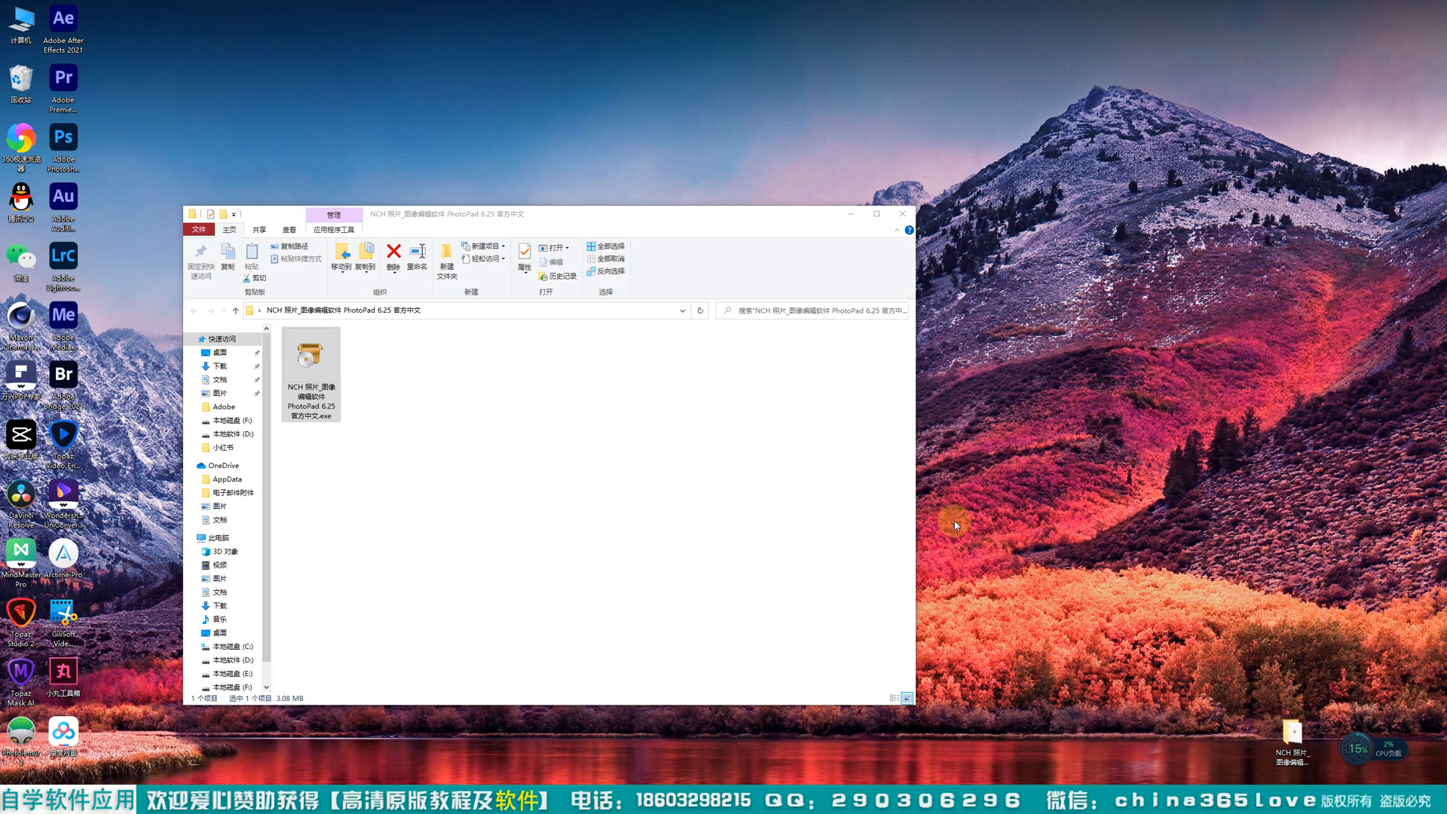
Step: Check the file size of the PhotoPad 6.25 installer in its file properties
left_click_drag(300, 359, 303, 374)
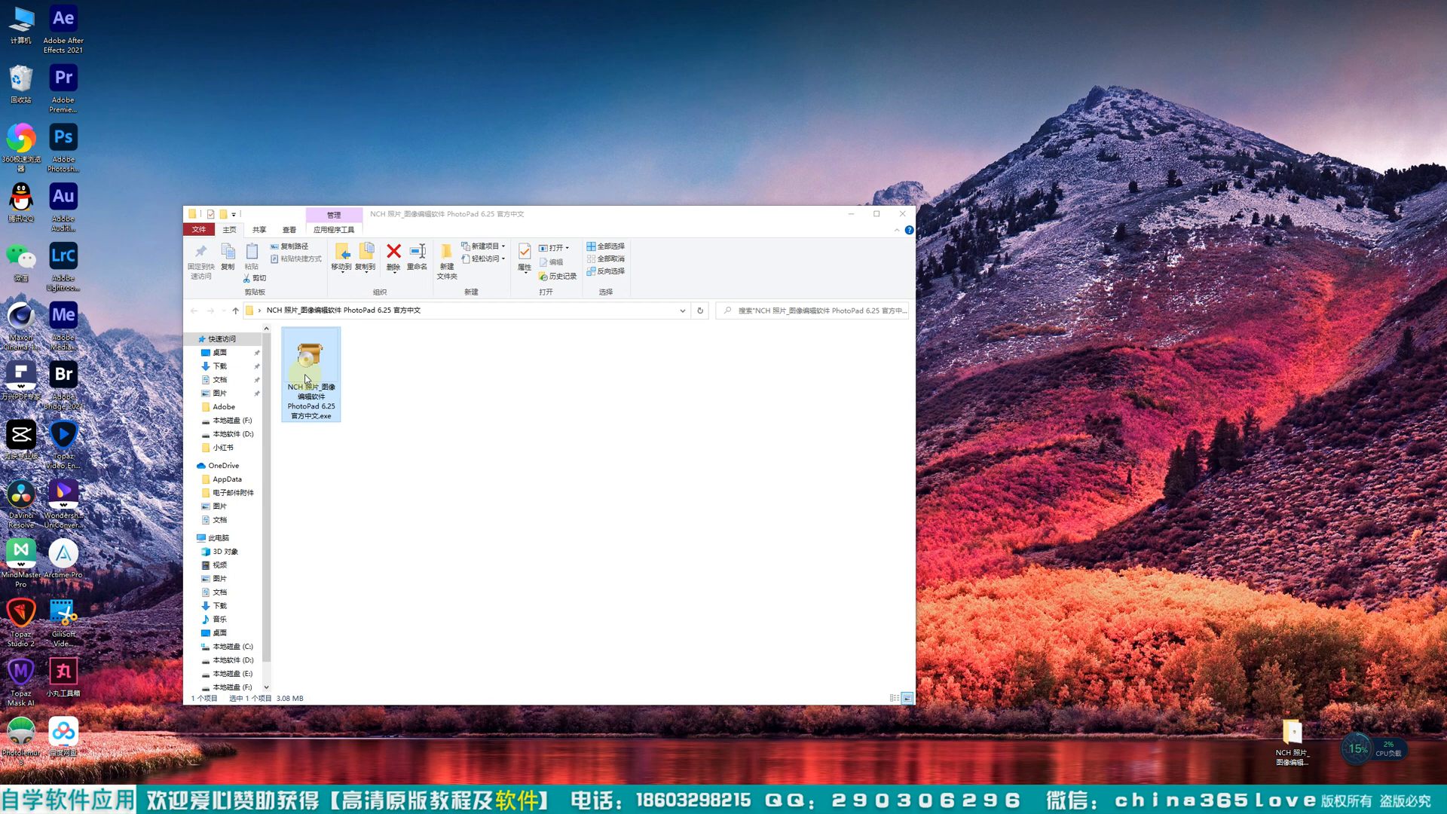
left_click_drag(501, 219, 510, 194)
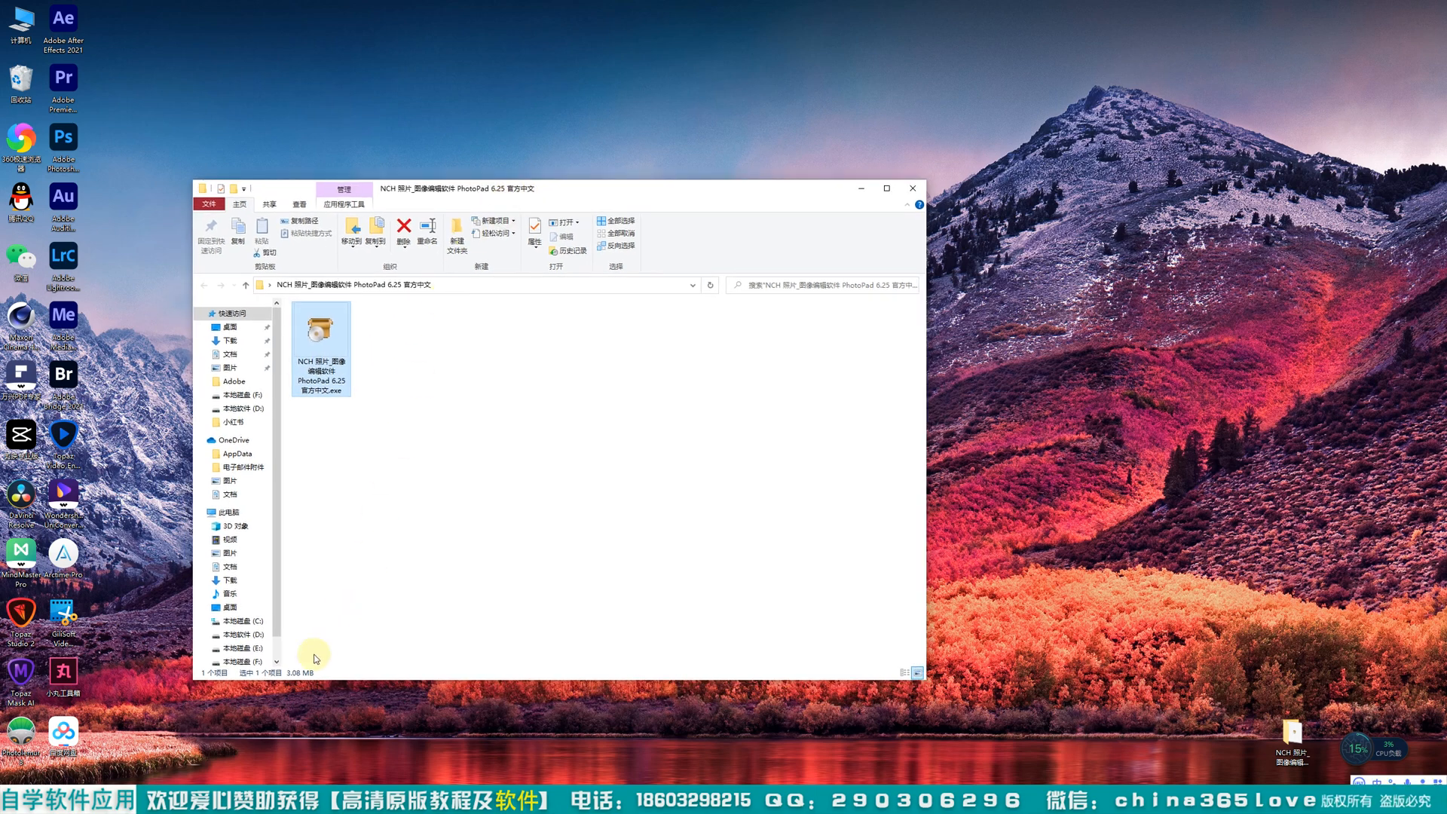
right_click(338, 325)
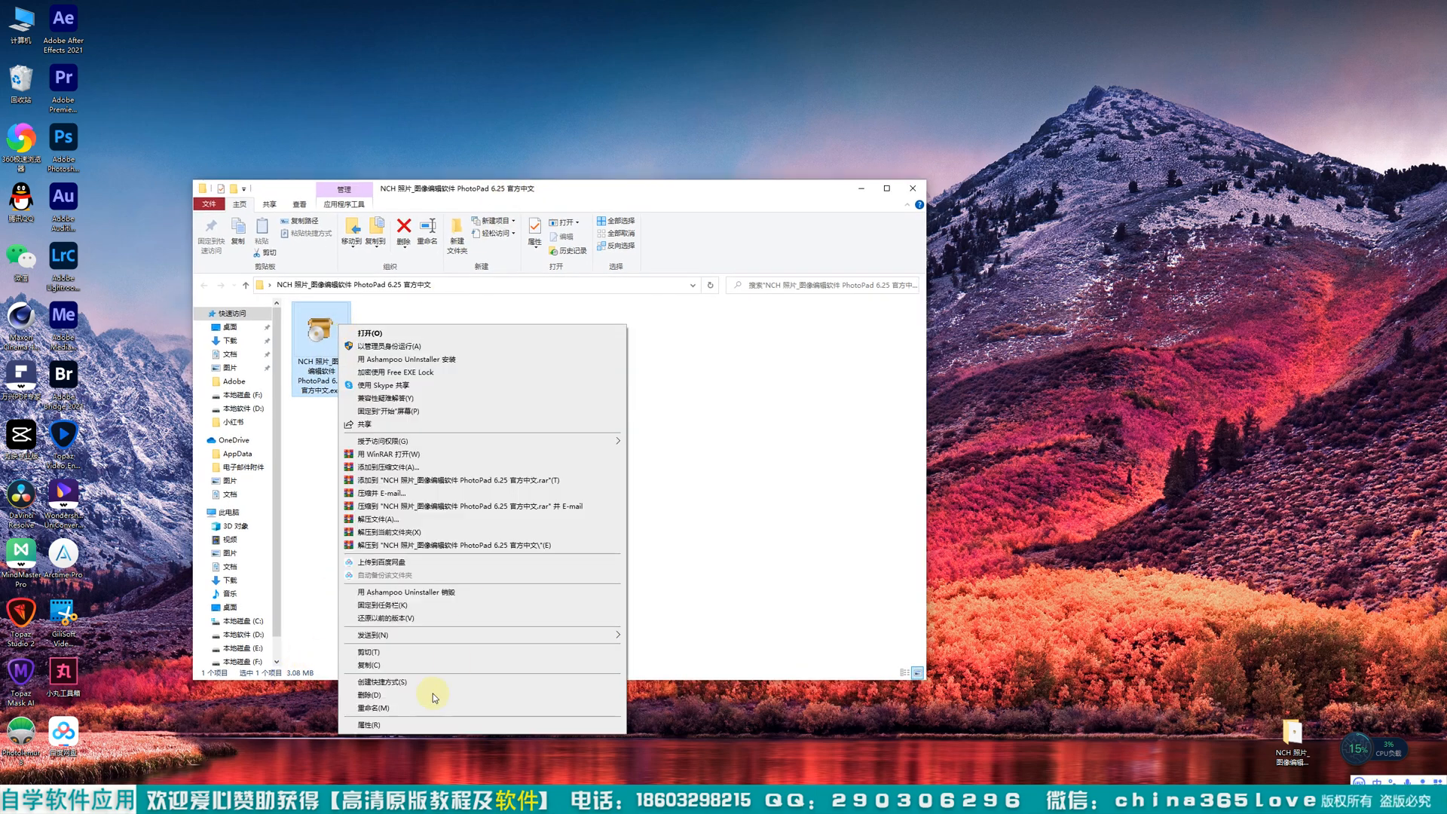
left_click(388, 726)
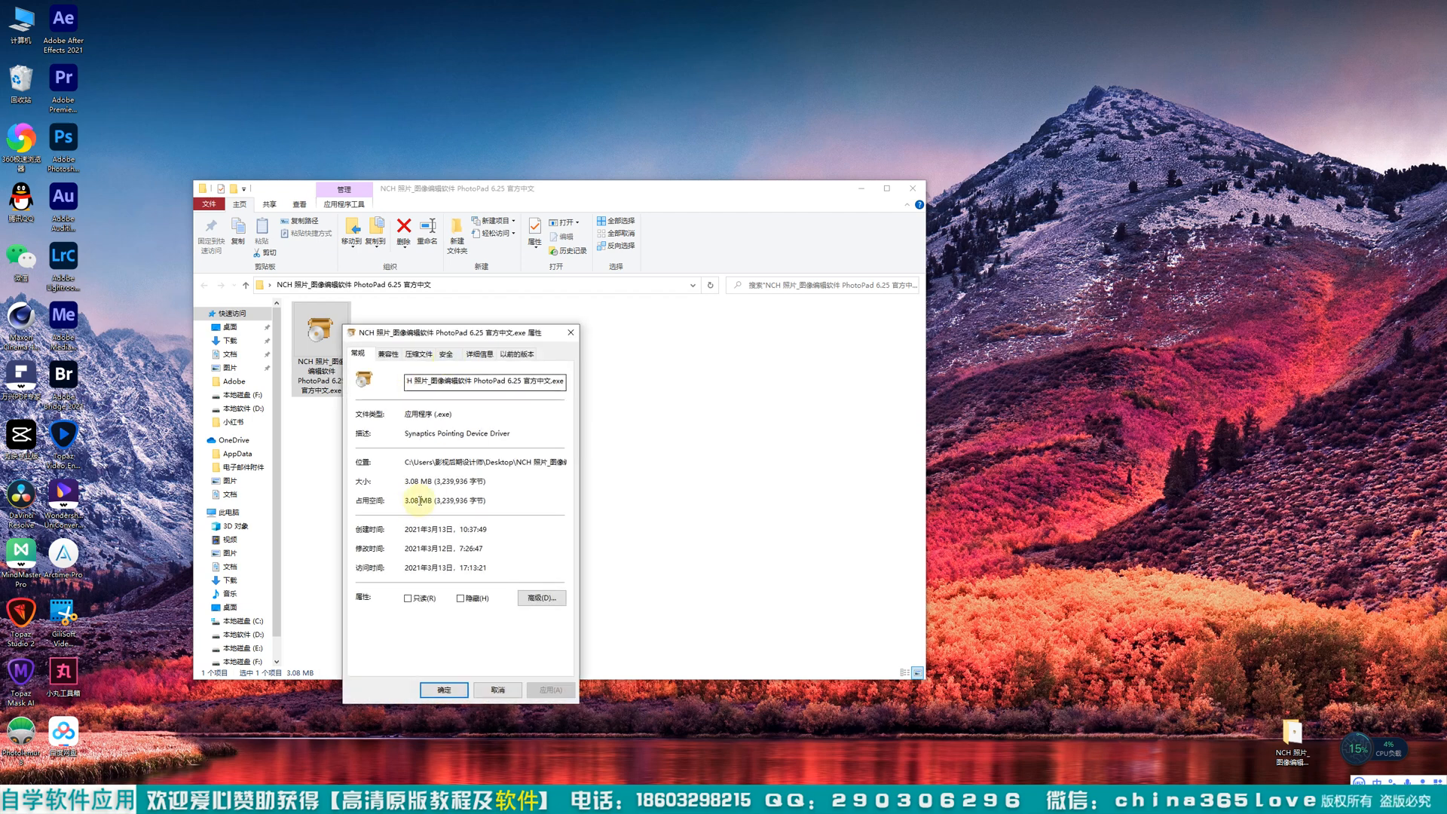
left_click_drag(405, 481, 434, 481)
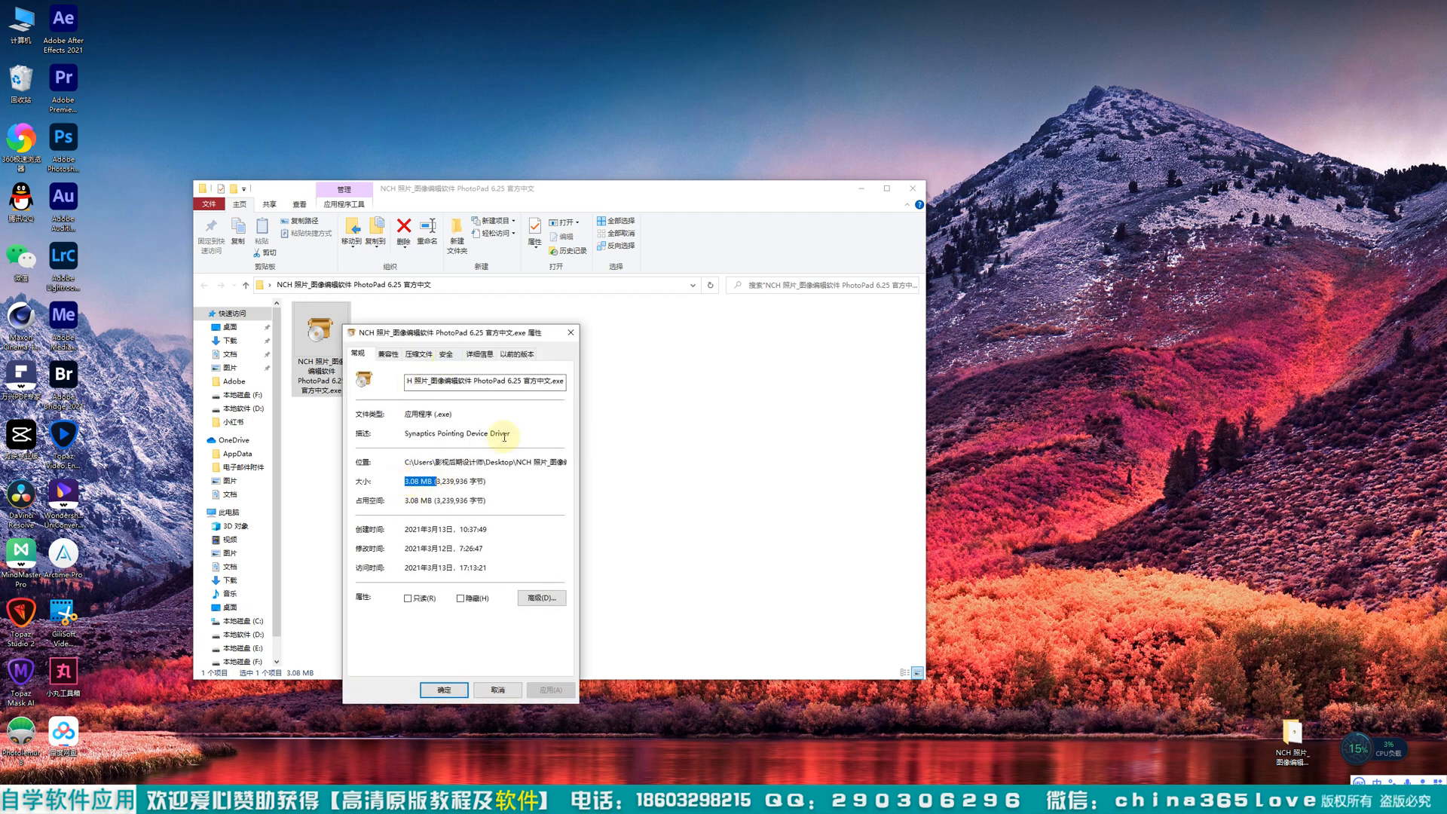
left_click(570, 333)
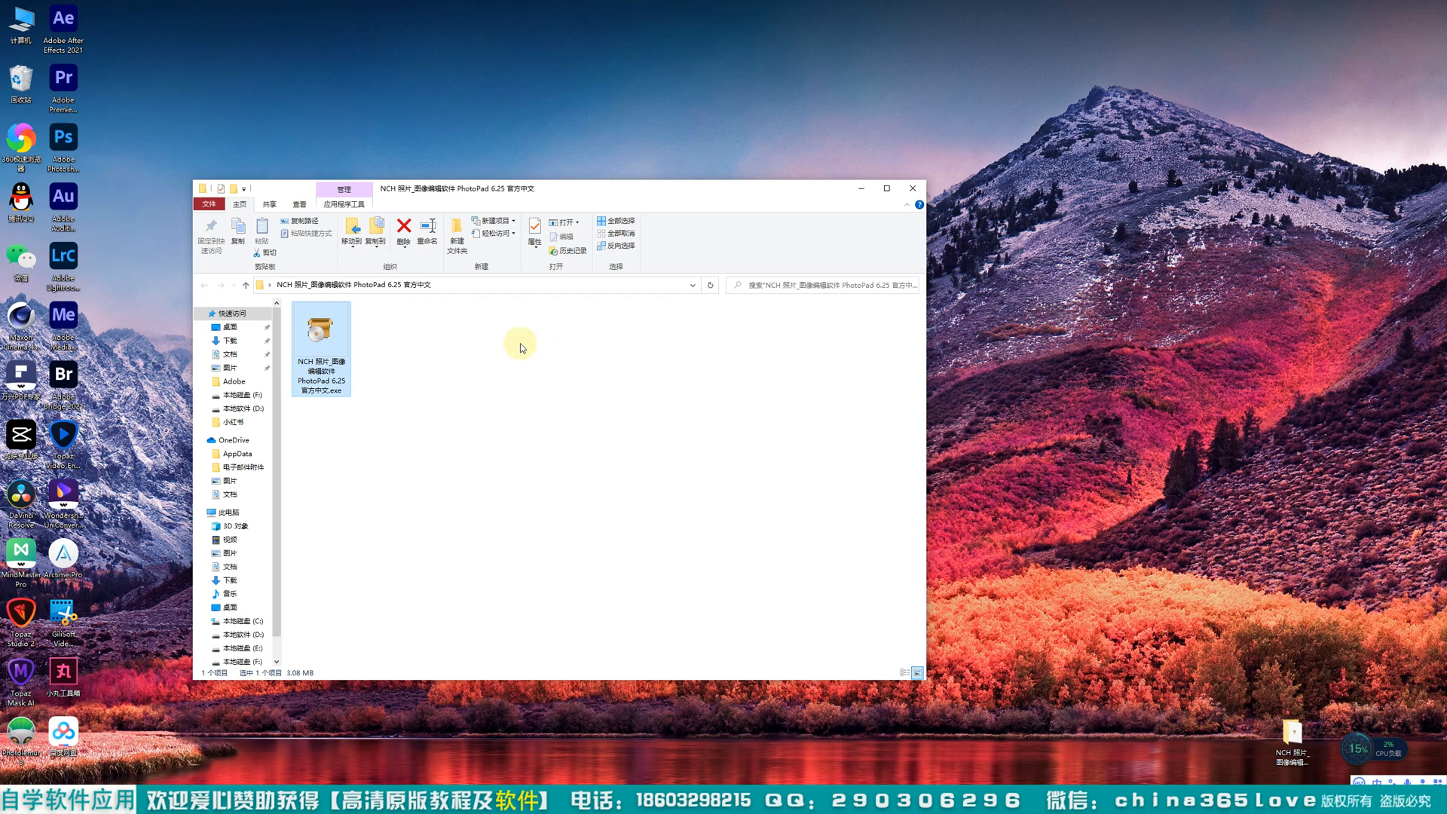
Step: Run the PhotoPad 6.25 installer as administrator and proceed with the licence terms accepted
right_click(321, 336)
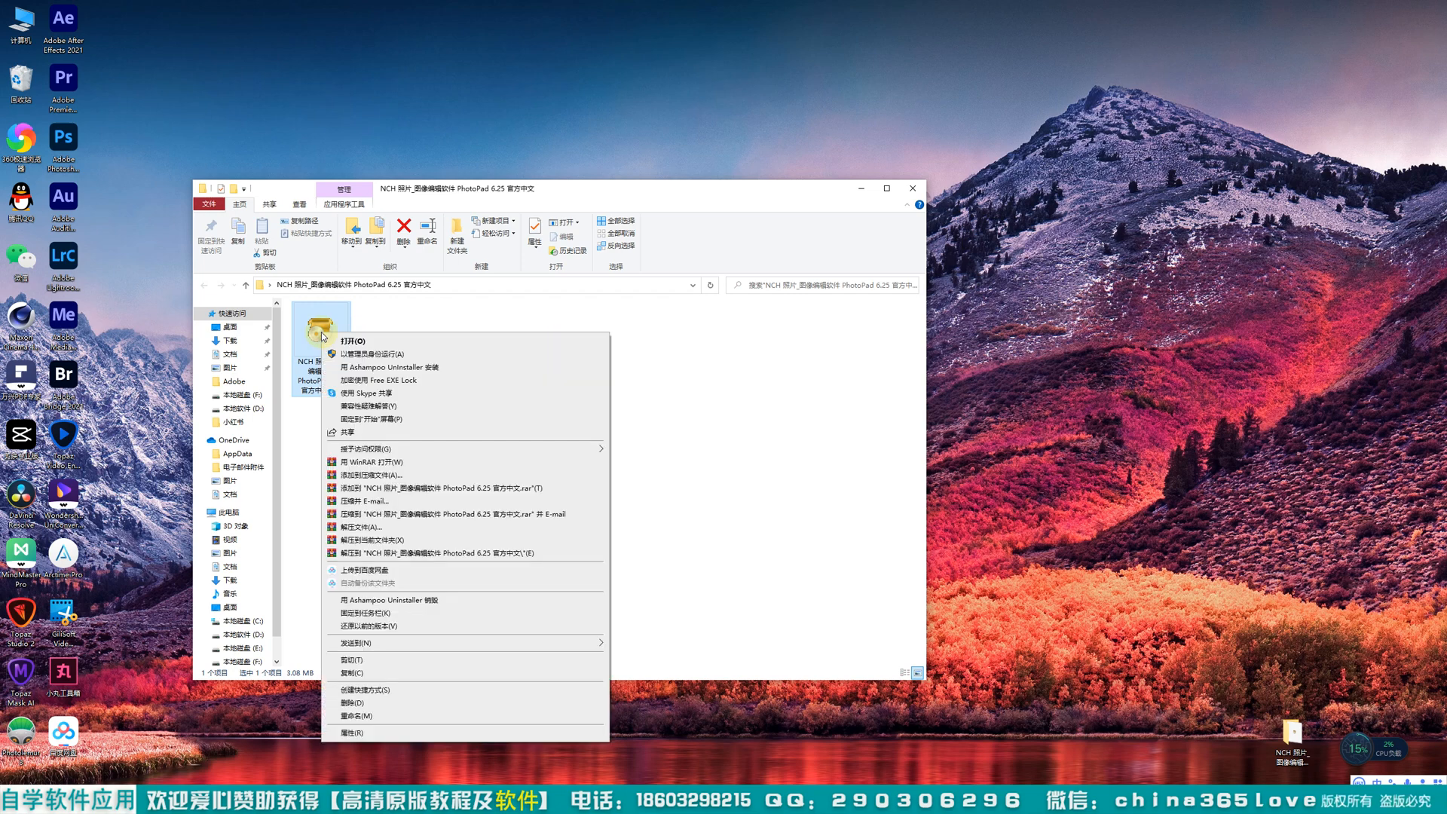
left_click(371, 353)
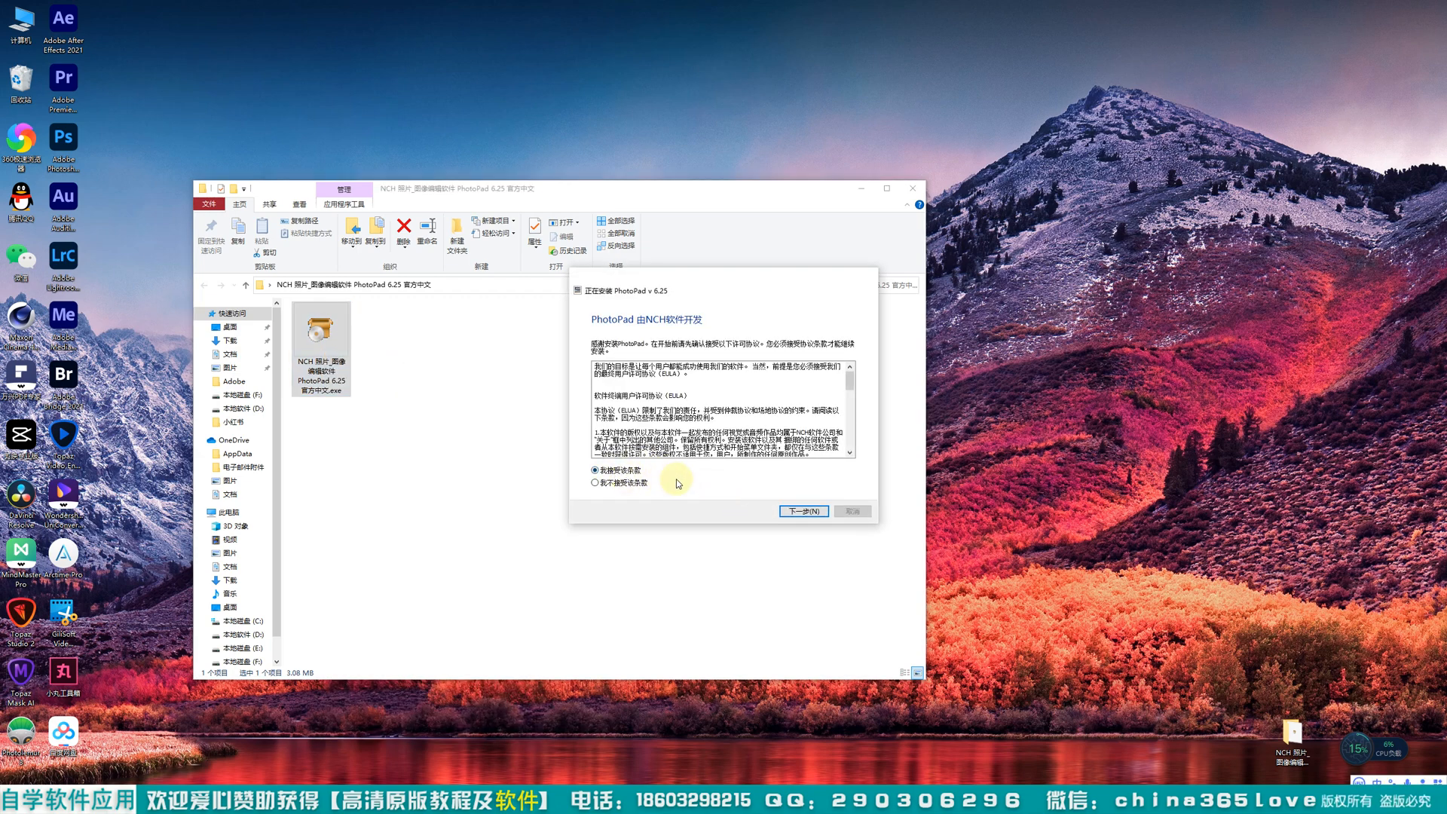
left_click(799, 512)
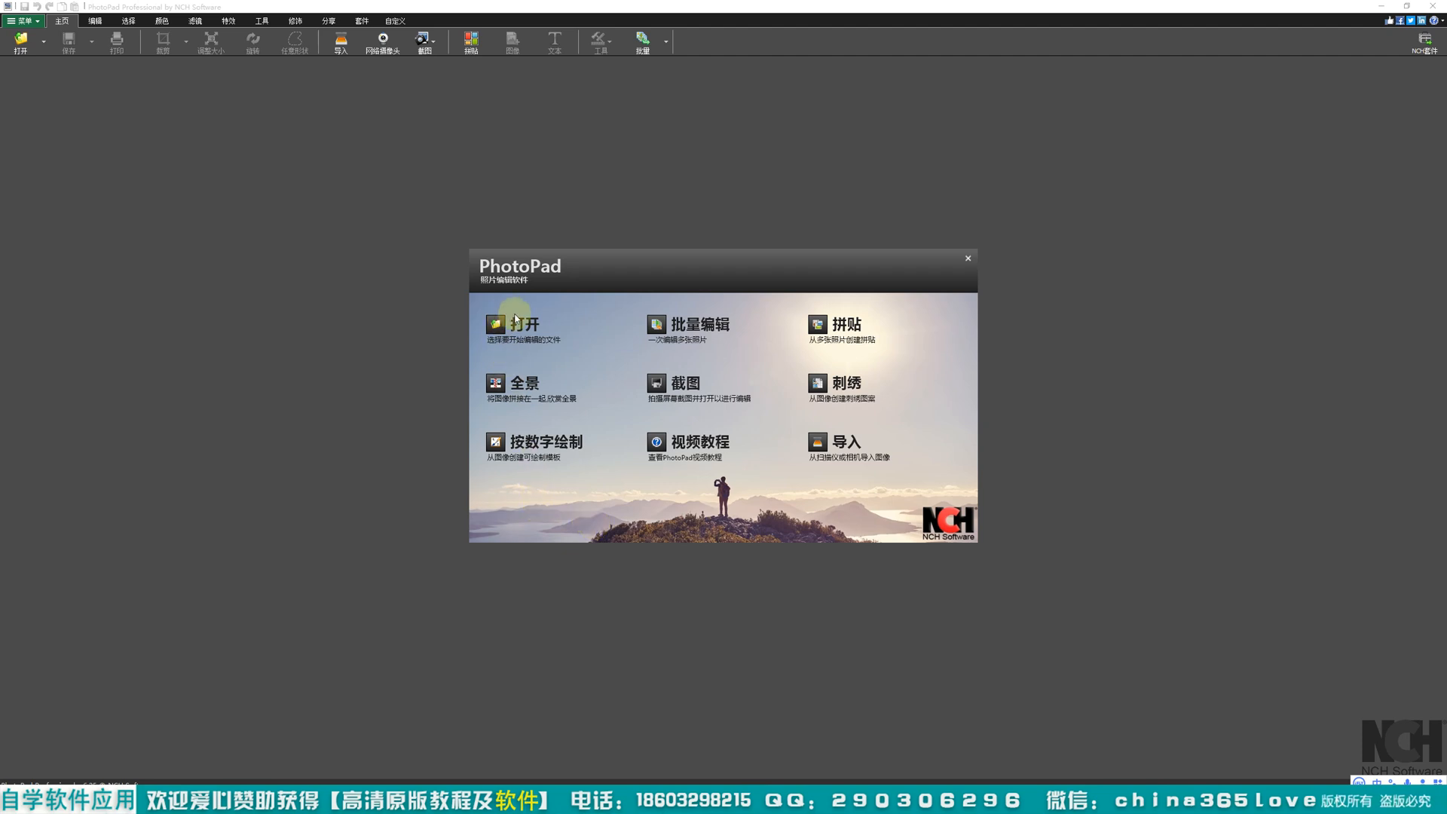
Step: Open the photo 单反拍照 (142).JPG from the folder 3：单反拍照 on drive E
left_click(527, 334)
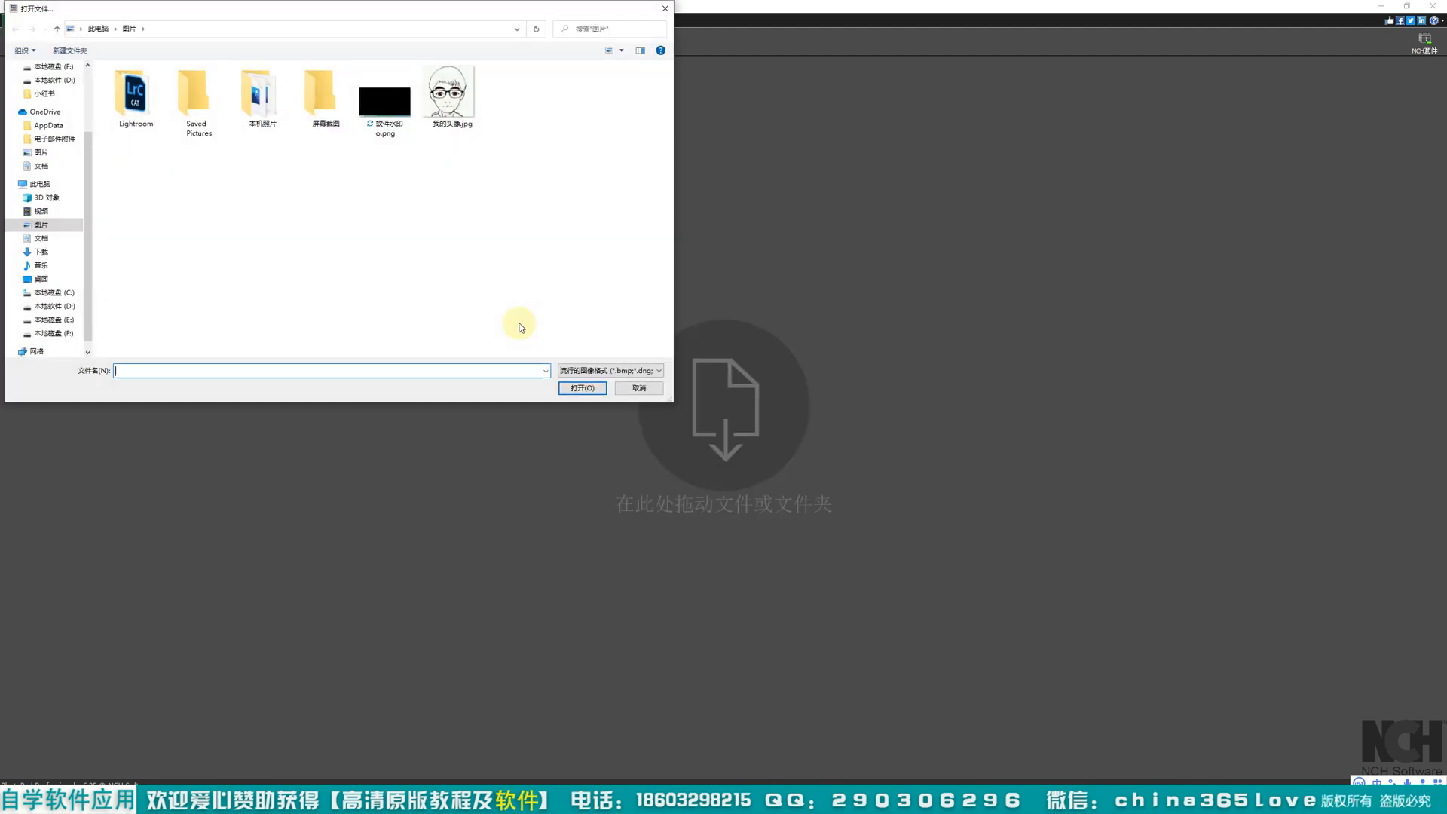
left_click(64, 319)
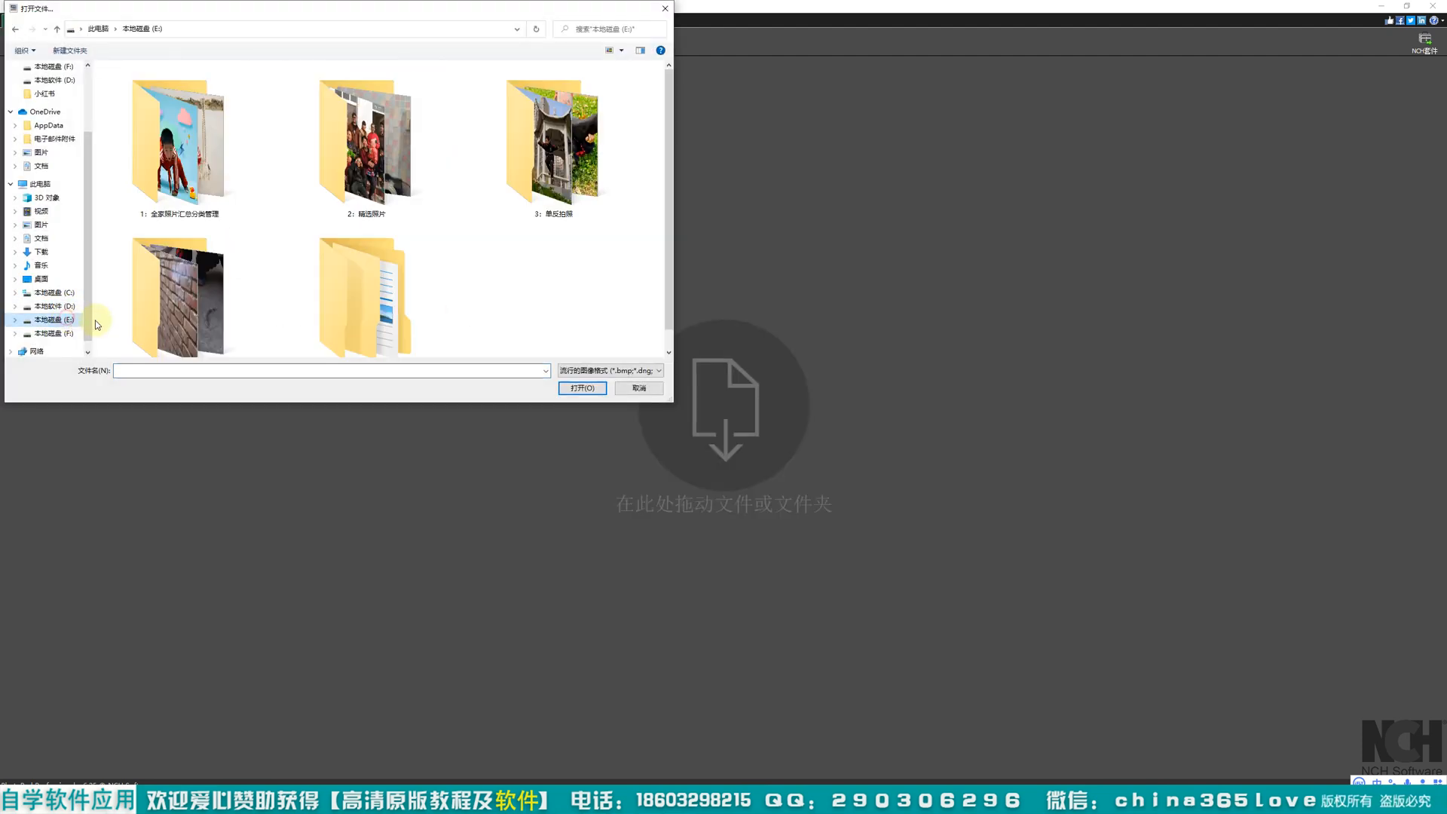
double_click(557, 193)
scroll(429, 242, "down", 5)
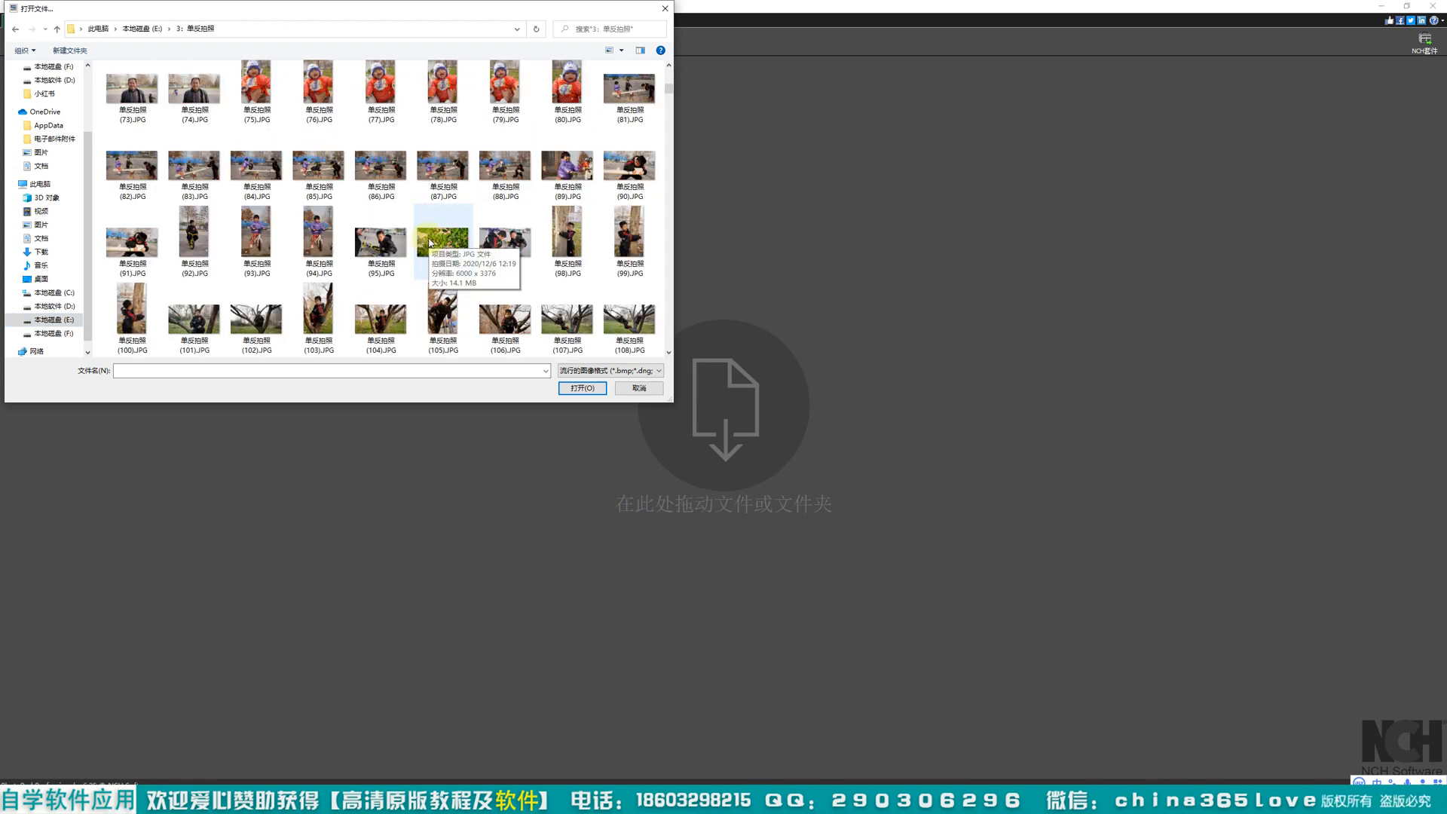
scroll(441, 247, "down", 6)
double_click(494, 154)
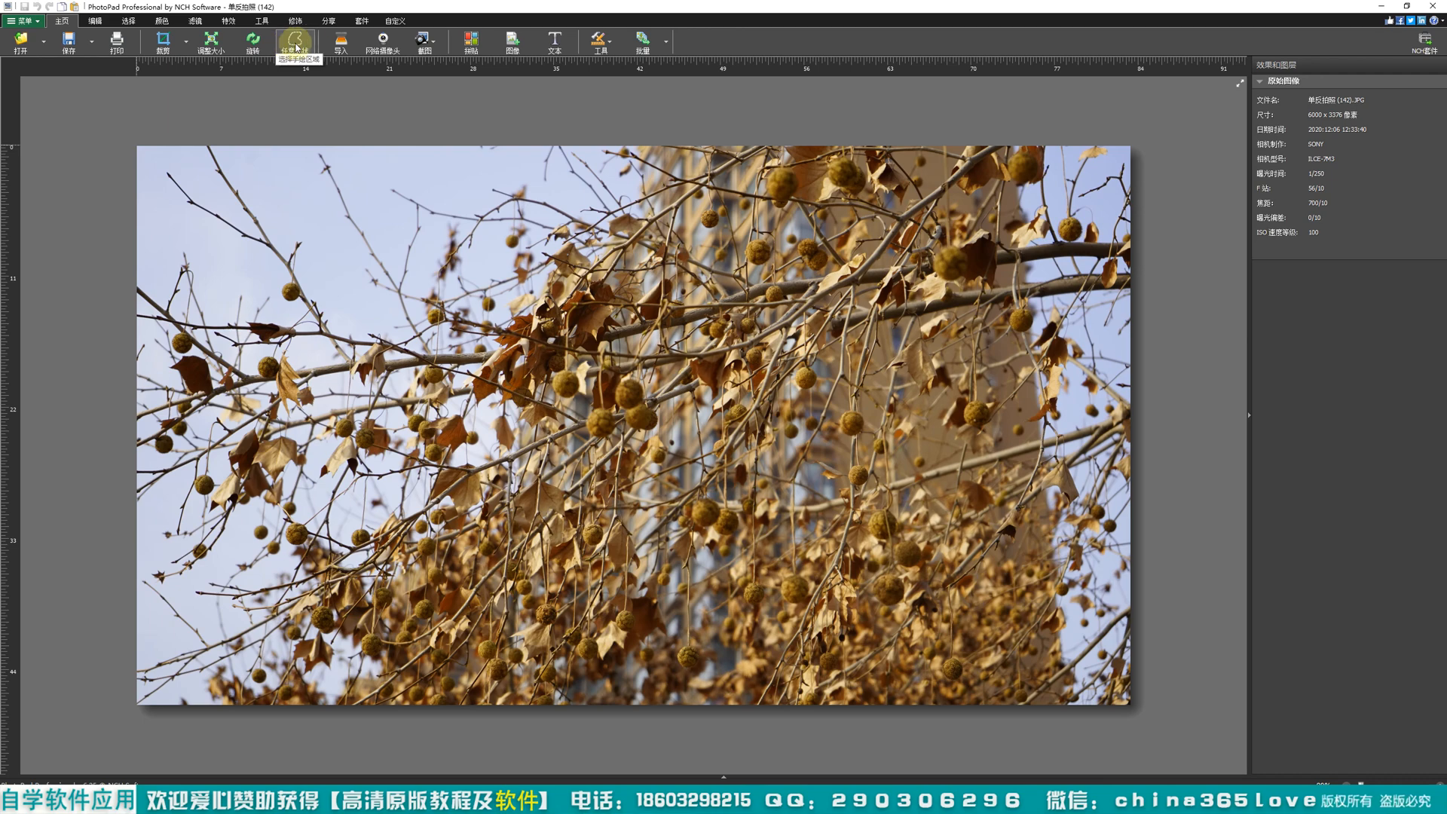
Step: Try freezing the PC Camera picture in the webcam image capture and leave without capturing it
left_click(383, 42)
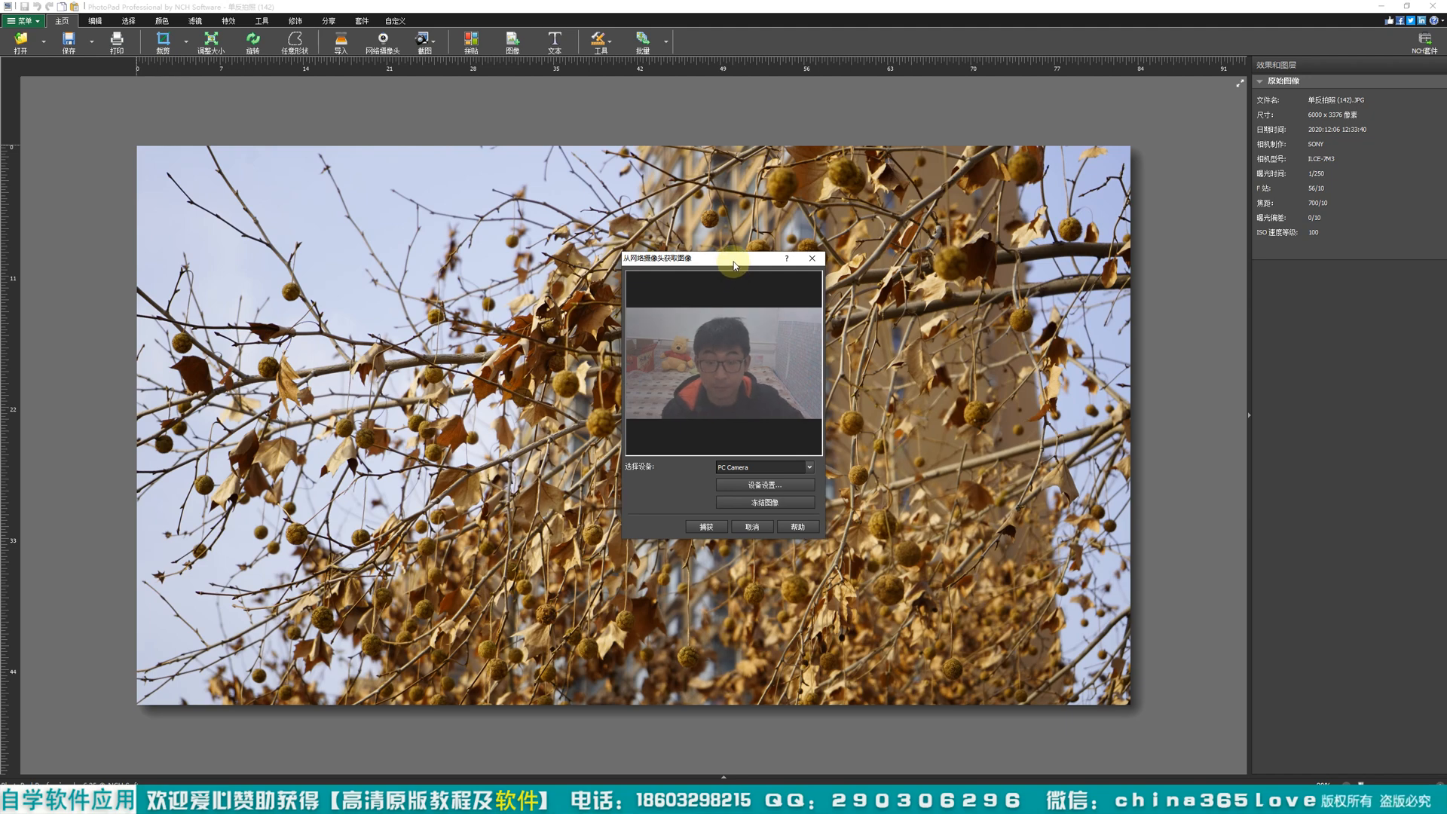
left_click_drag(735, 264, 729, 260)
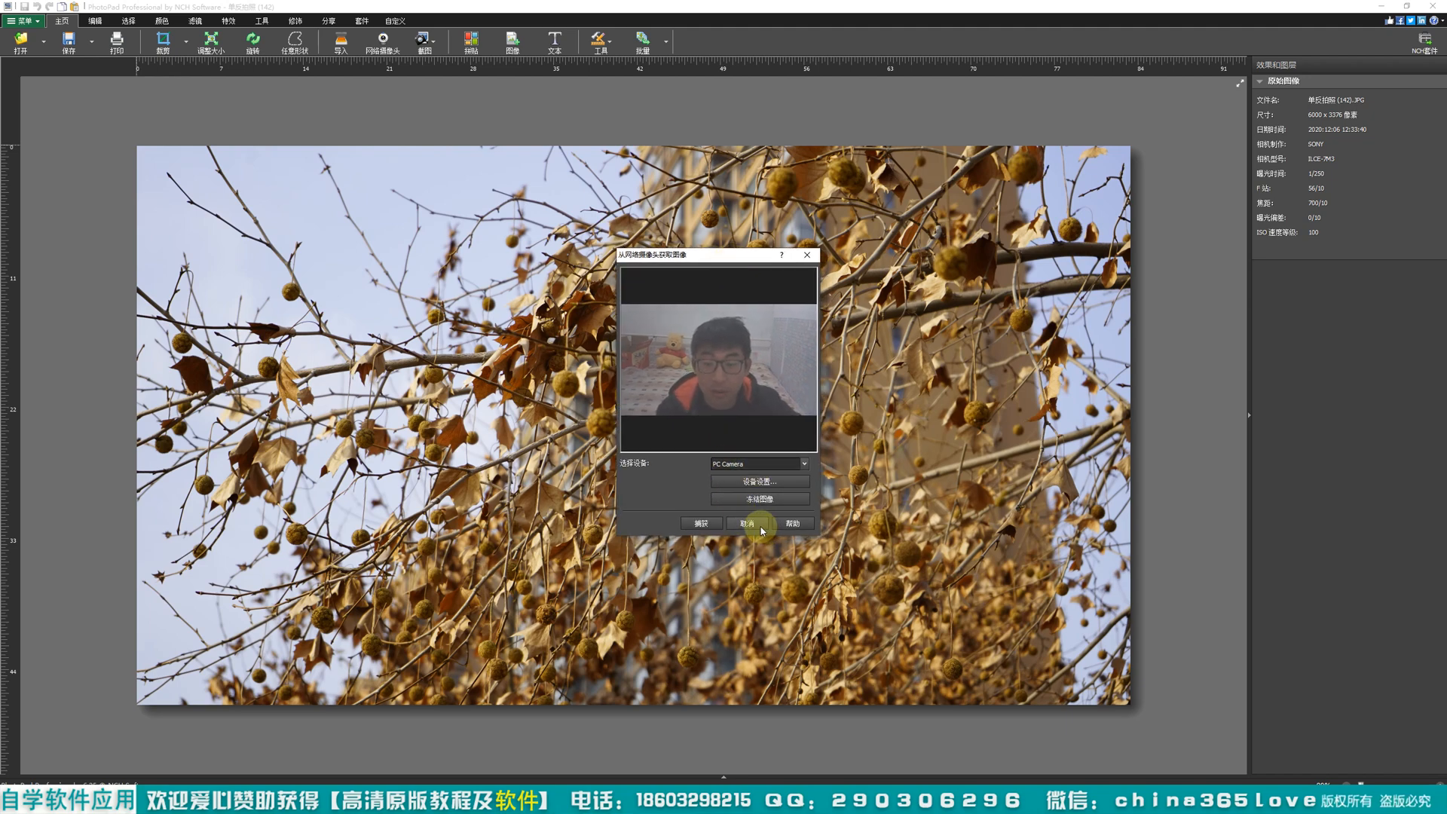
left_click(760, 500)
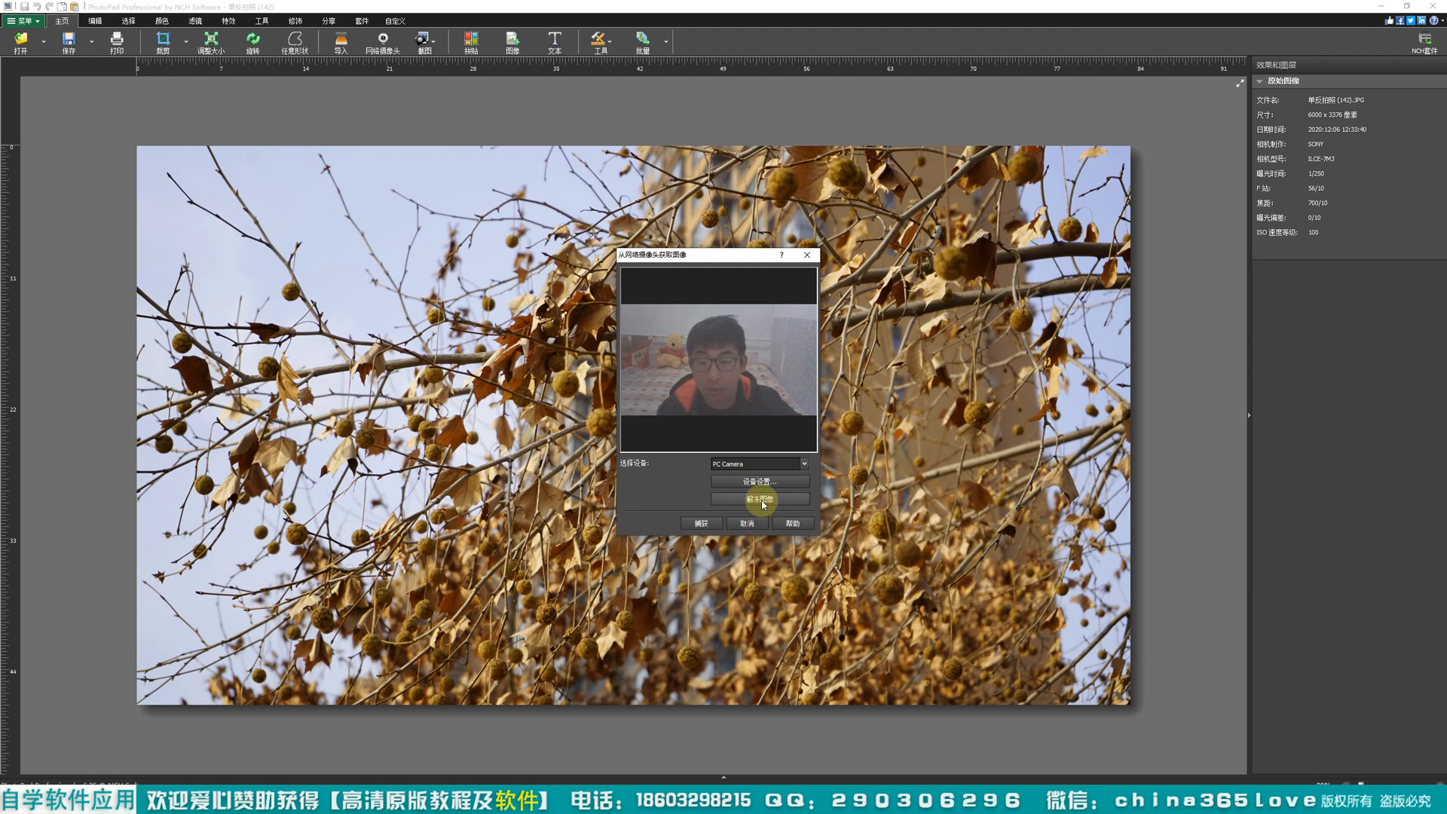
left_click(751, 523)
left_click(747, 522)
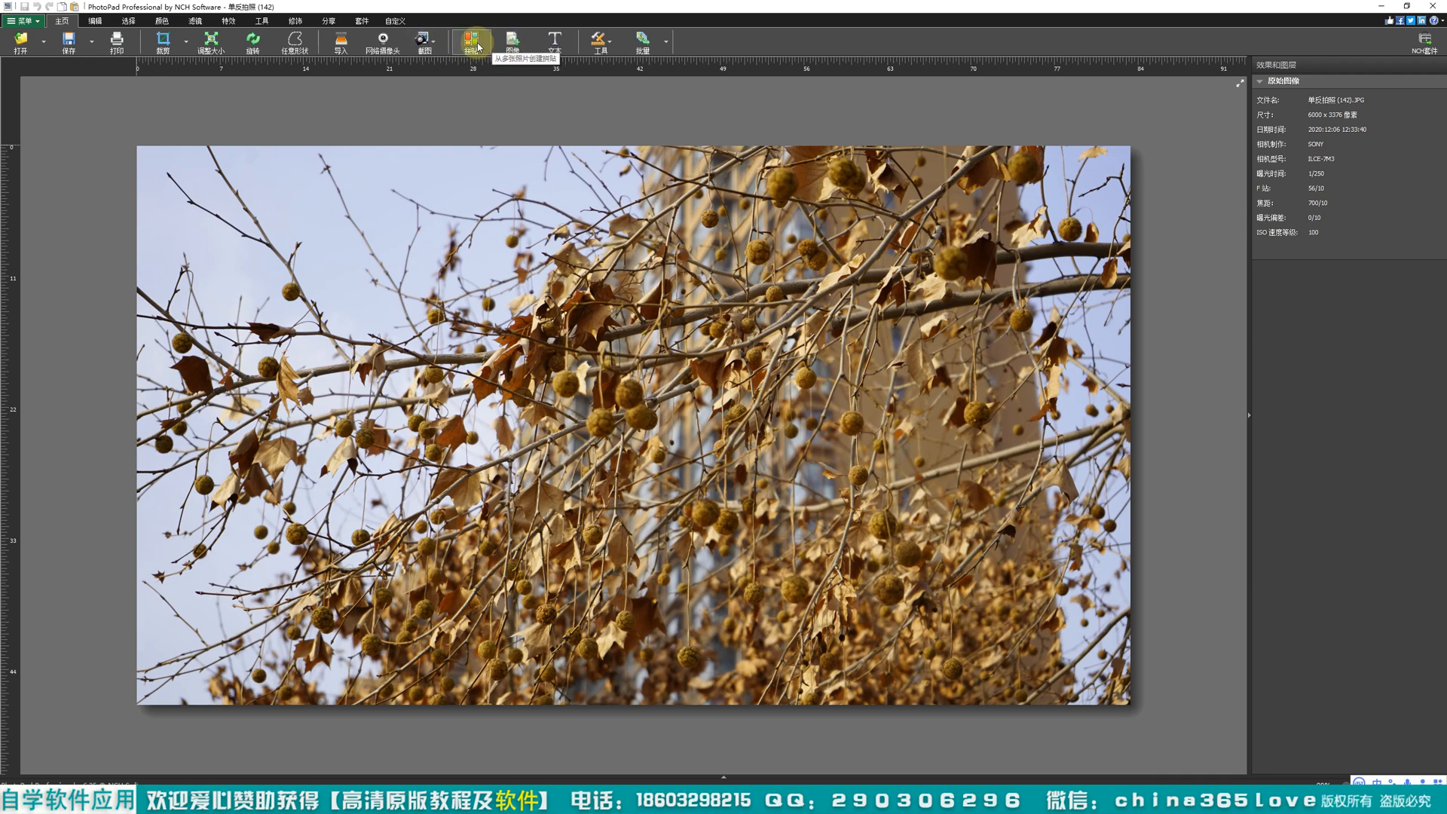
Step: Load the photos 单反拍照 (69) to (80) into the batch editor and proceed to choosing effects
left_click(608, 47)
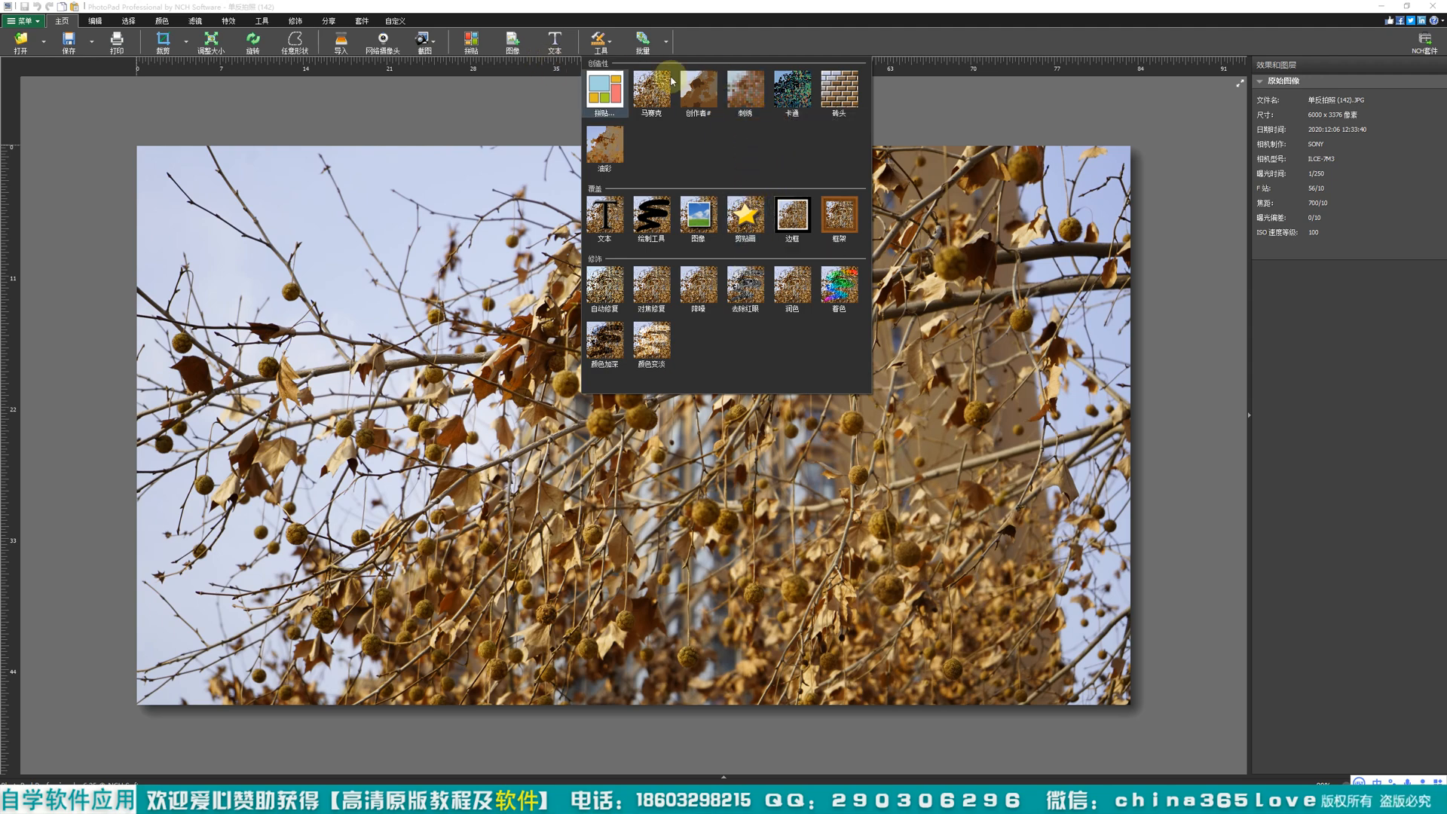
left_click(663, 44)
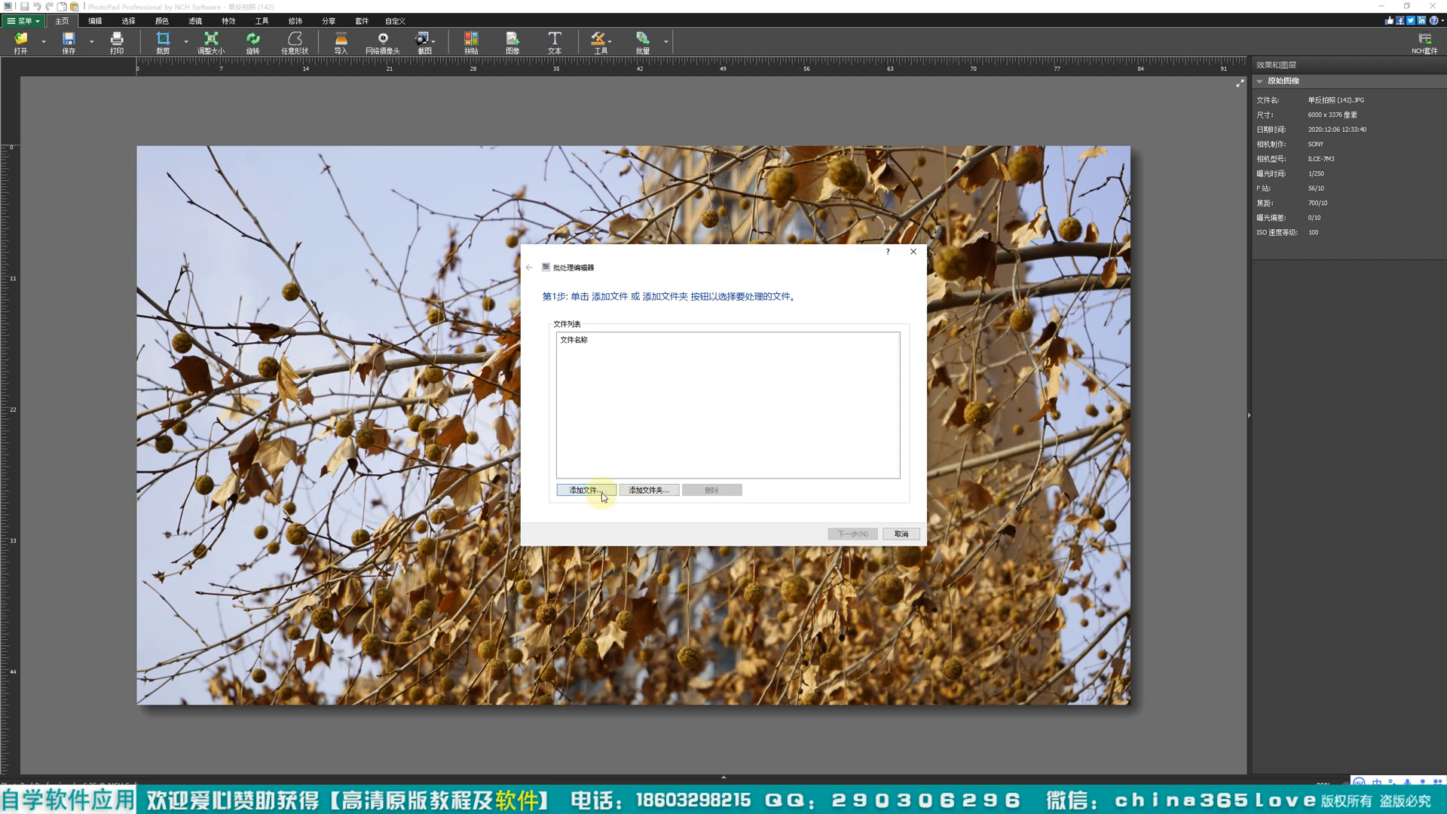
left_click(595, 496)
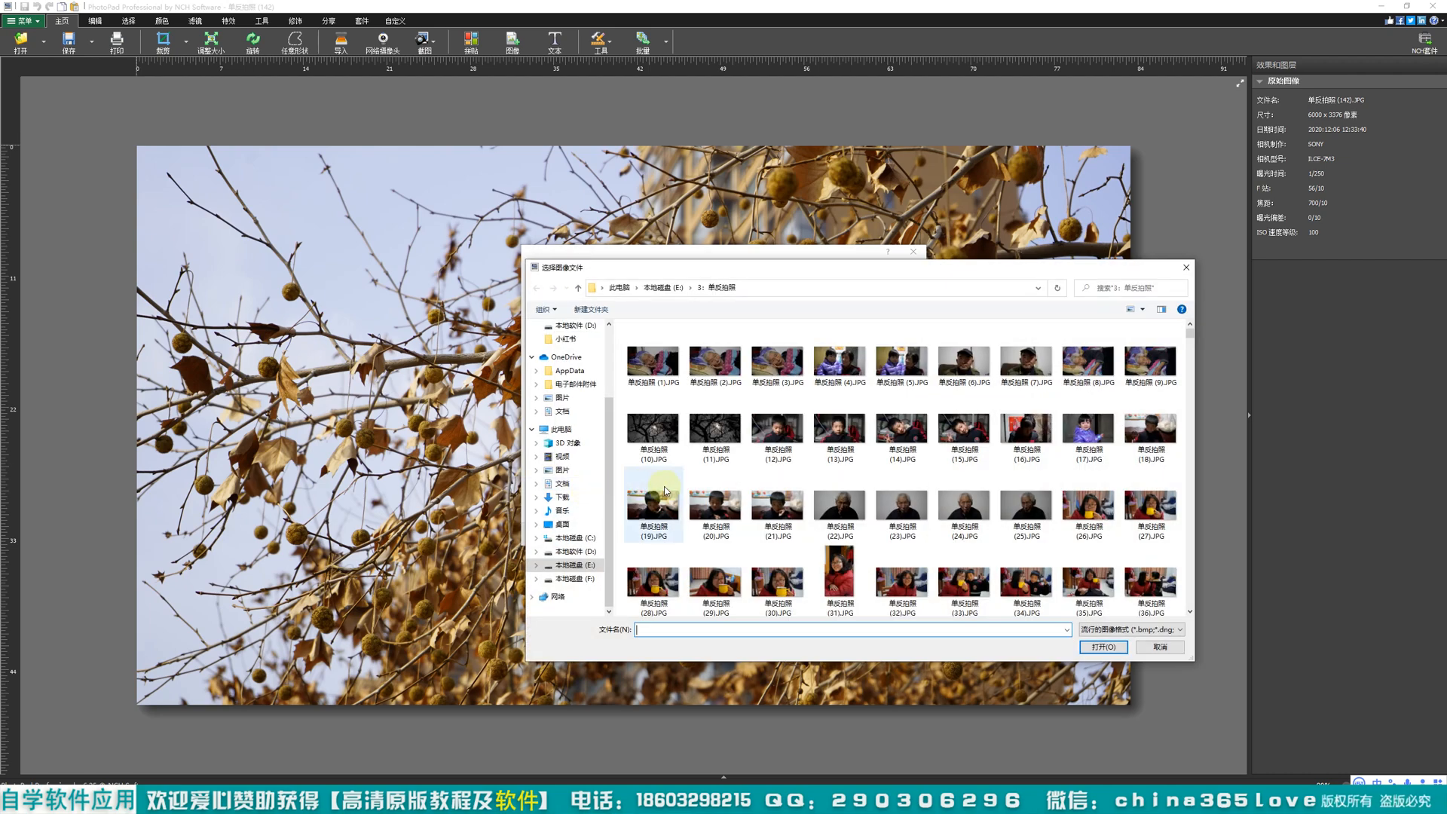
scroll(754, 452, "down", 5)
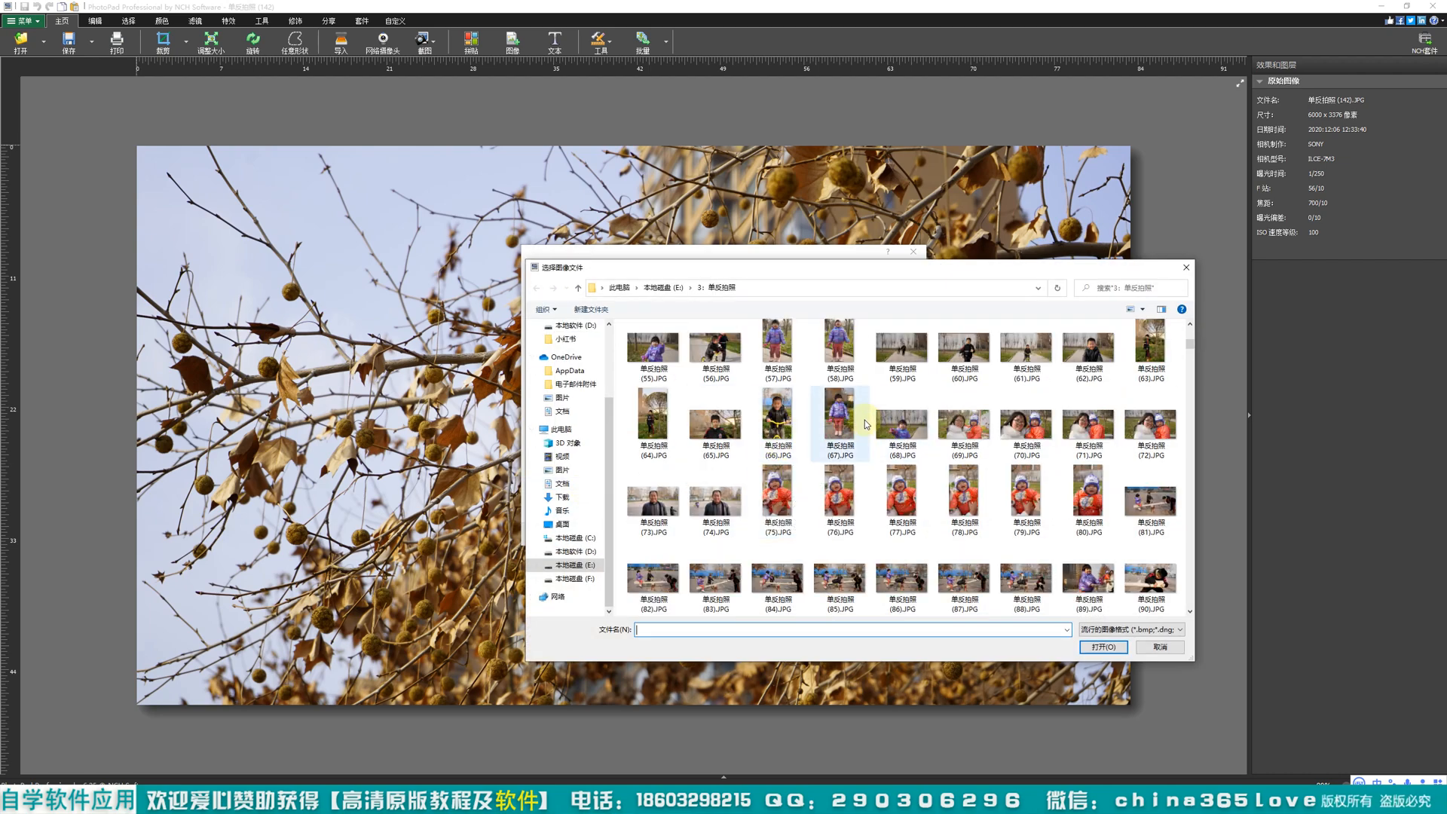
left_click(969, 432)
left_click(1090, 497, "shift")
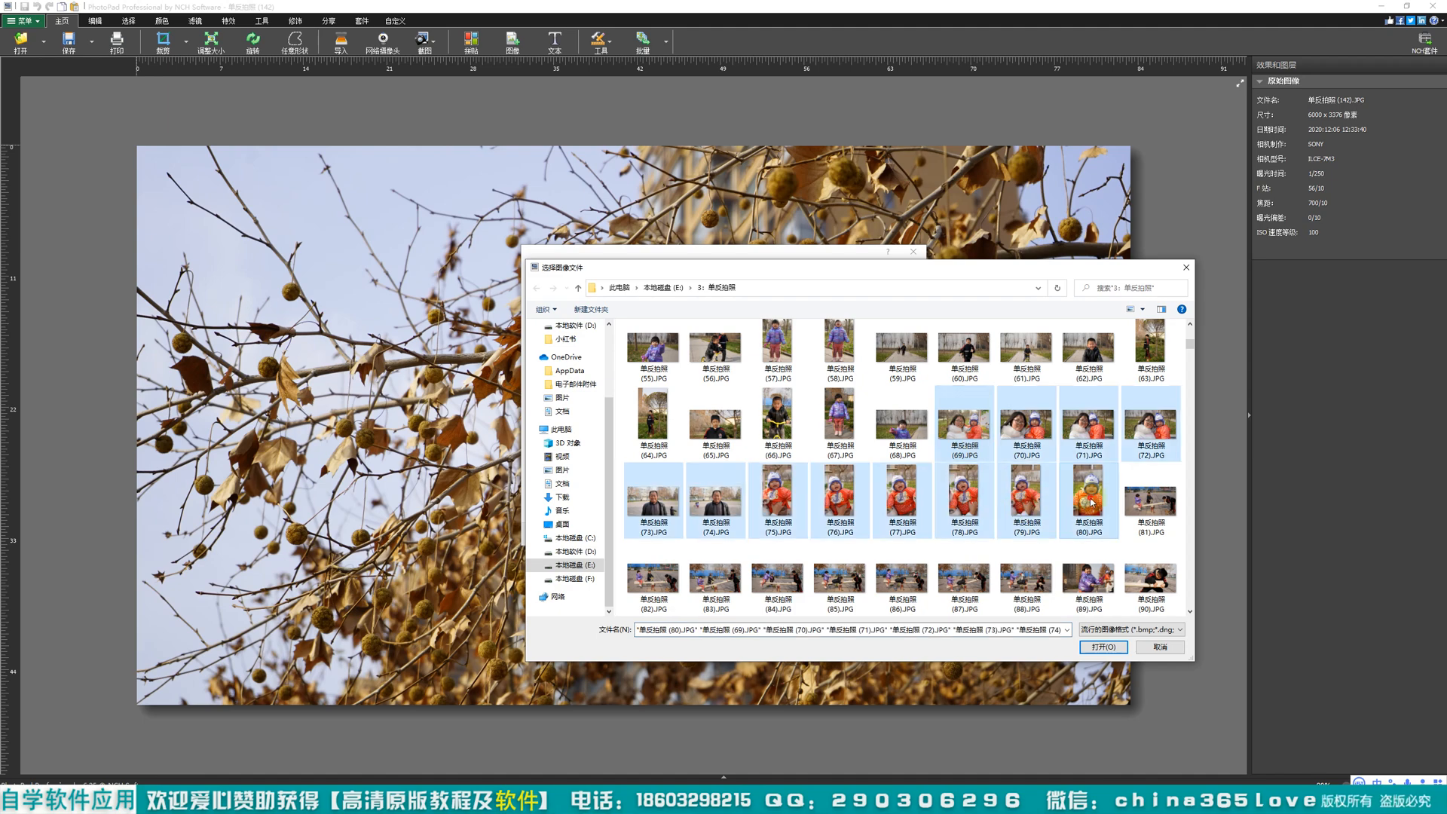
left_click(1108, 647)
left_click(850, 535)
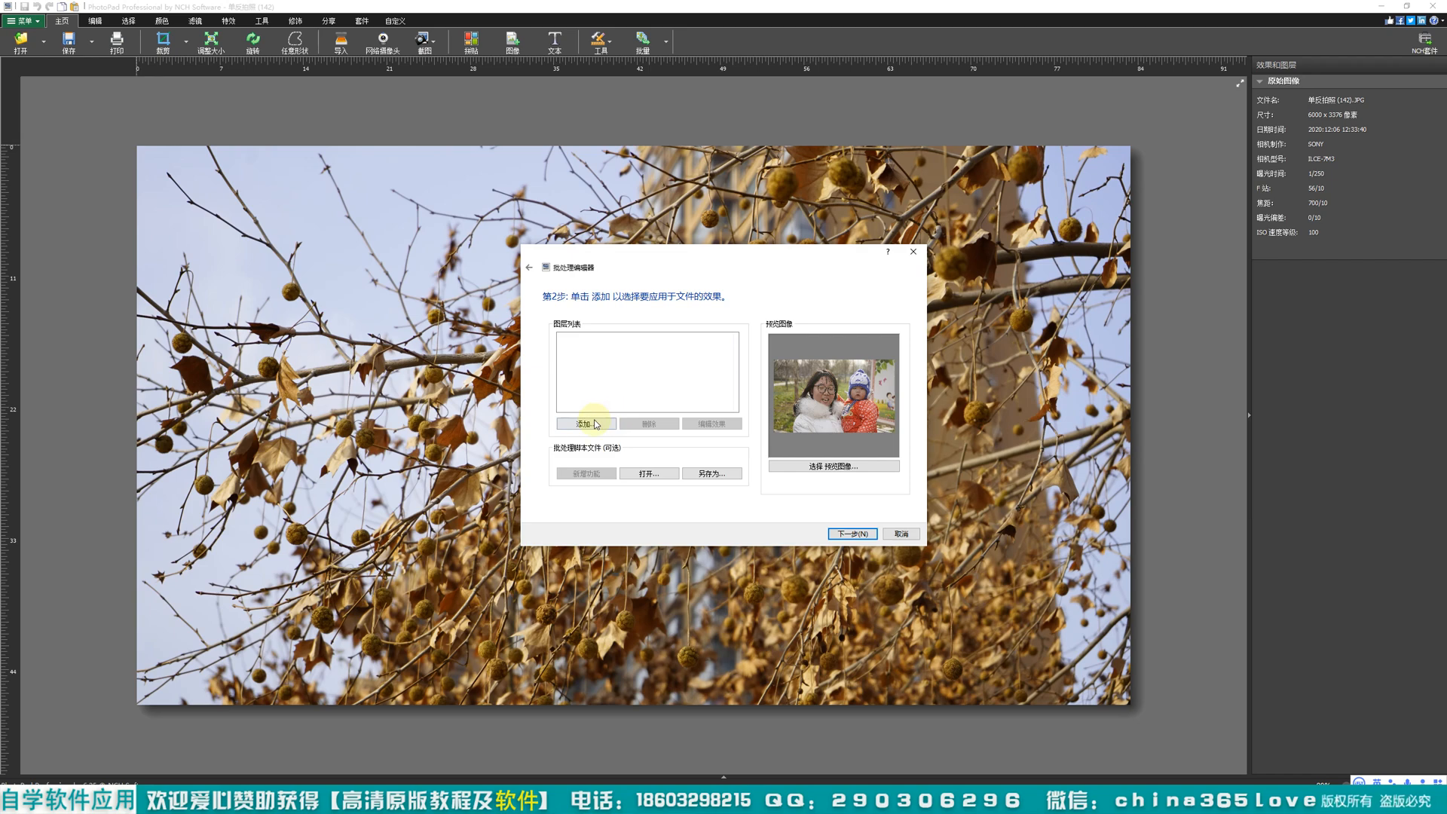
Step: Look through the effects offered for batch processing and leave the batch editor without adding any
left_click(600, 424)
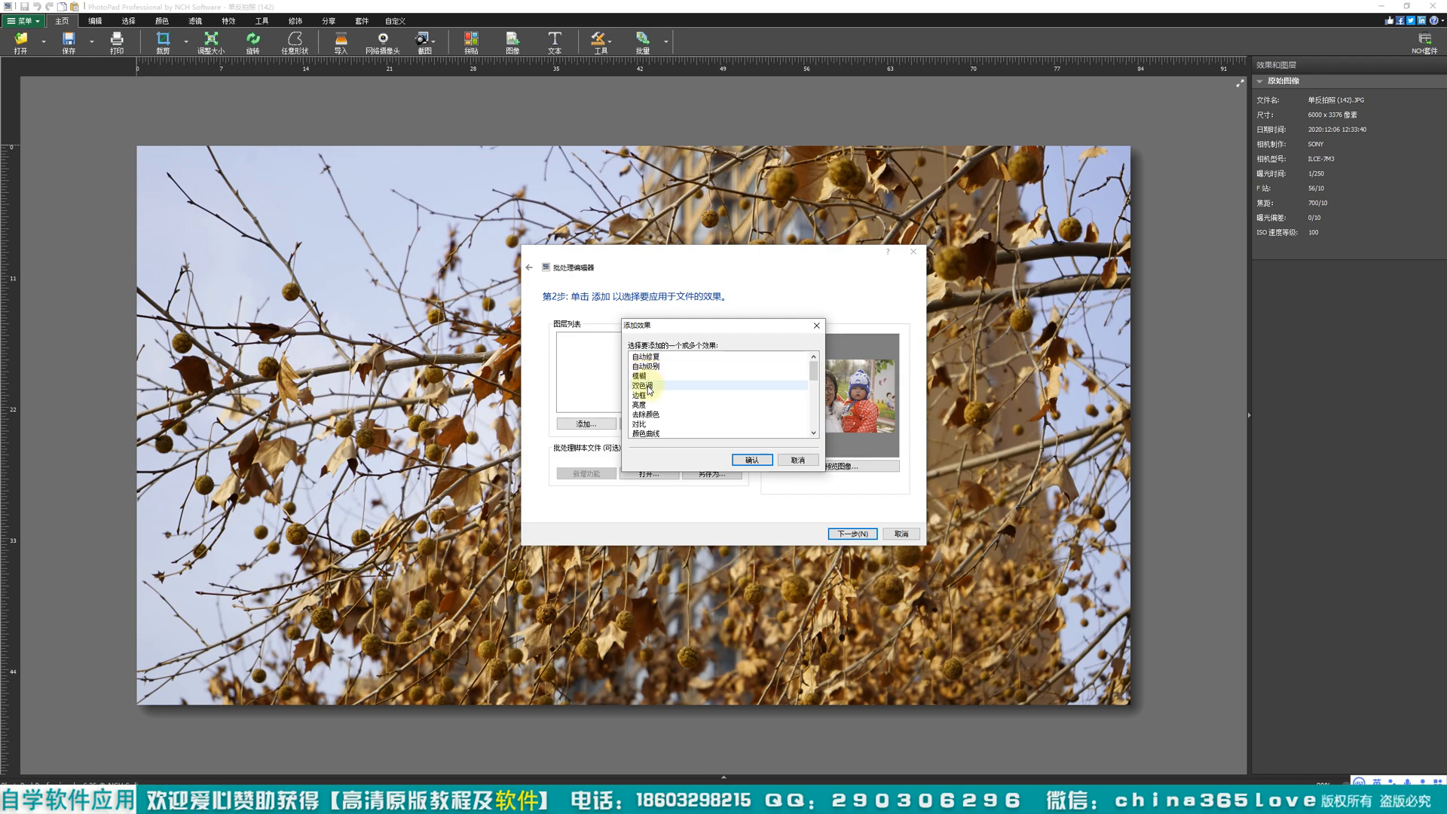
scroll(647, 431, "down", 5)
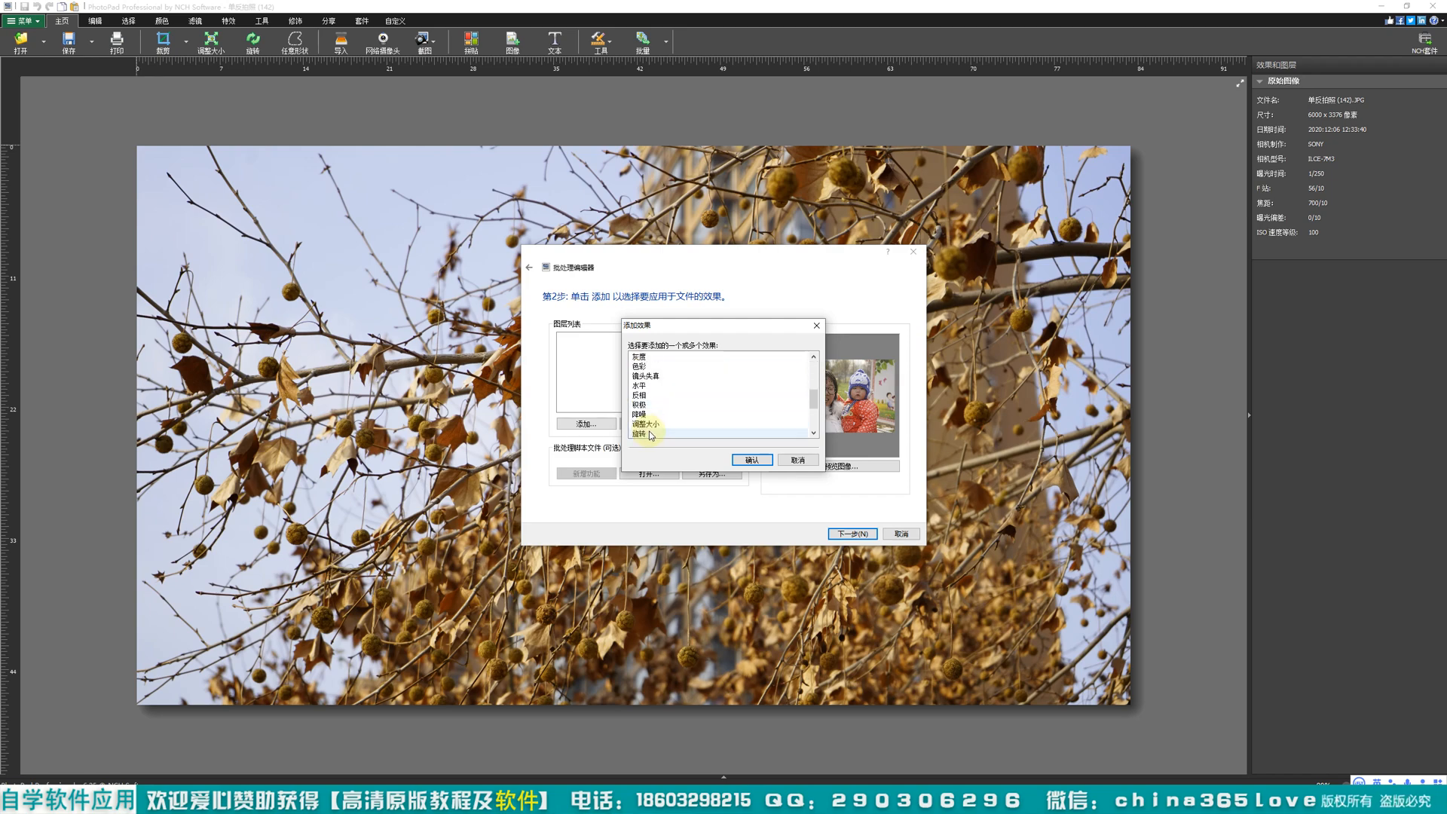
left_click(797, 460)
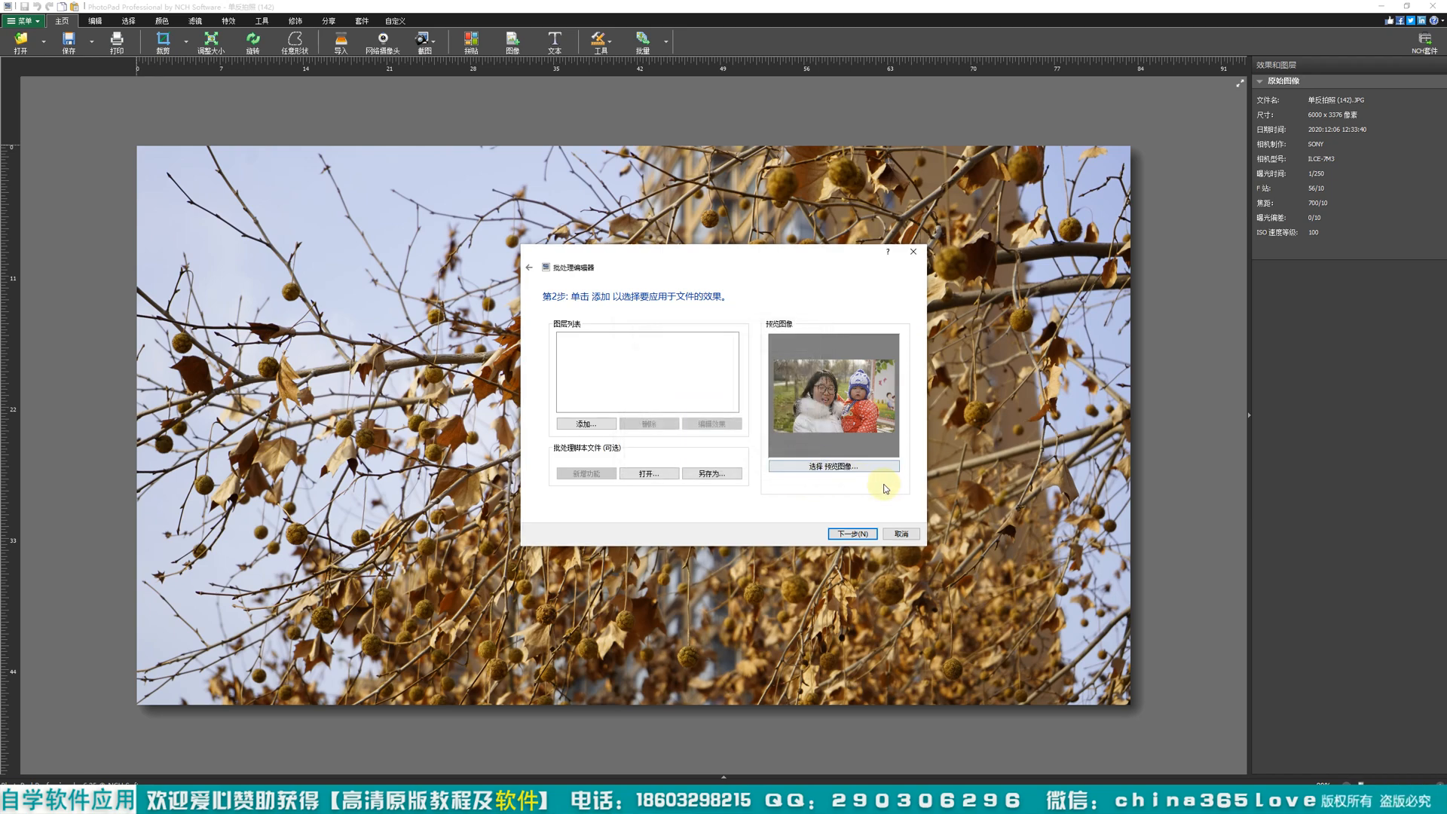
left_click(903, 534)
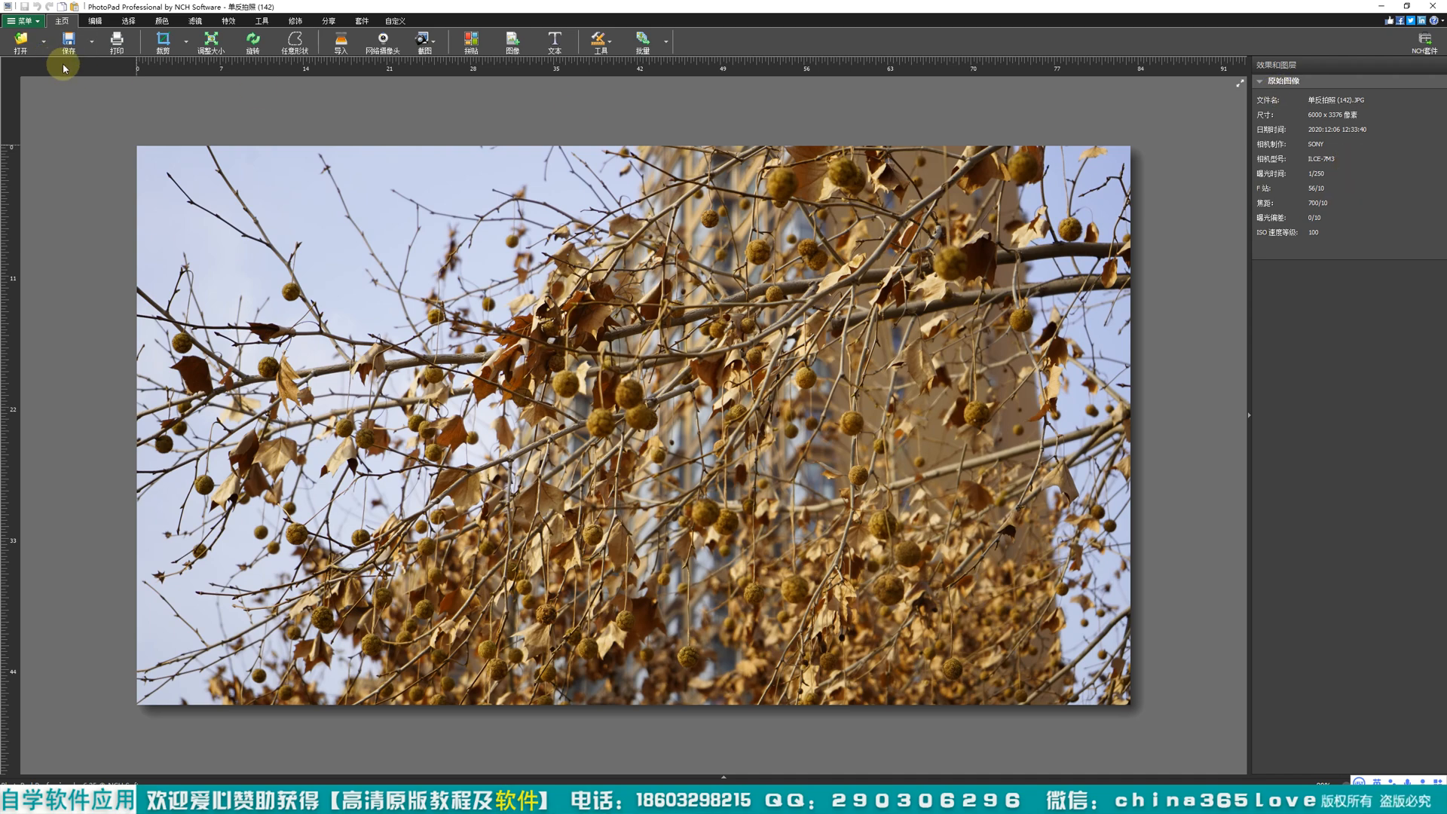
left_click(96, 22)
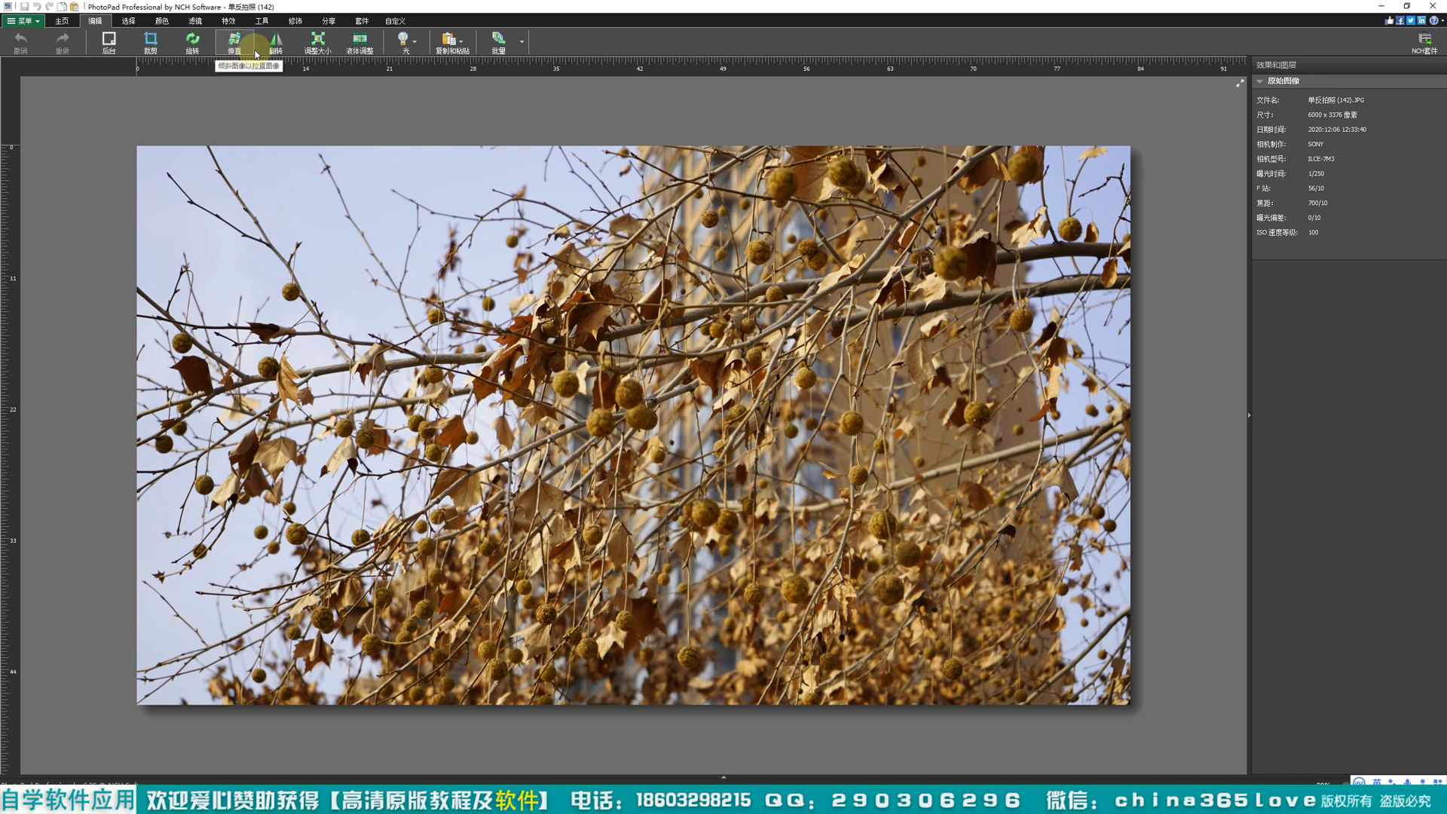
left_click(131, 22)
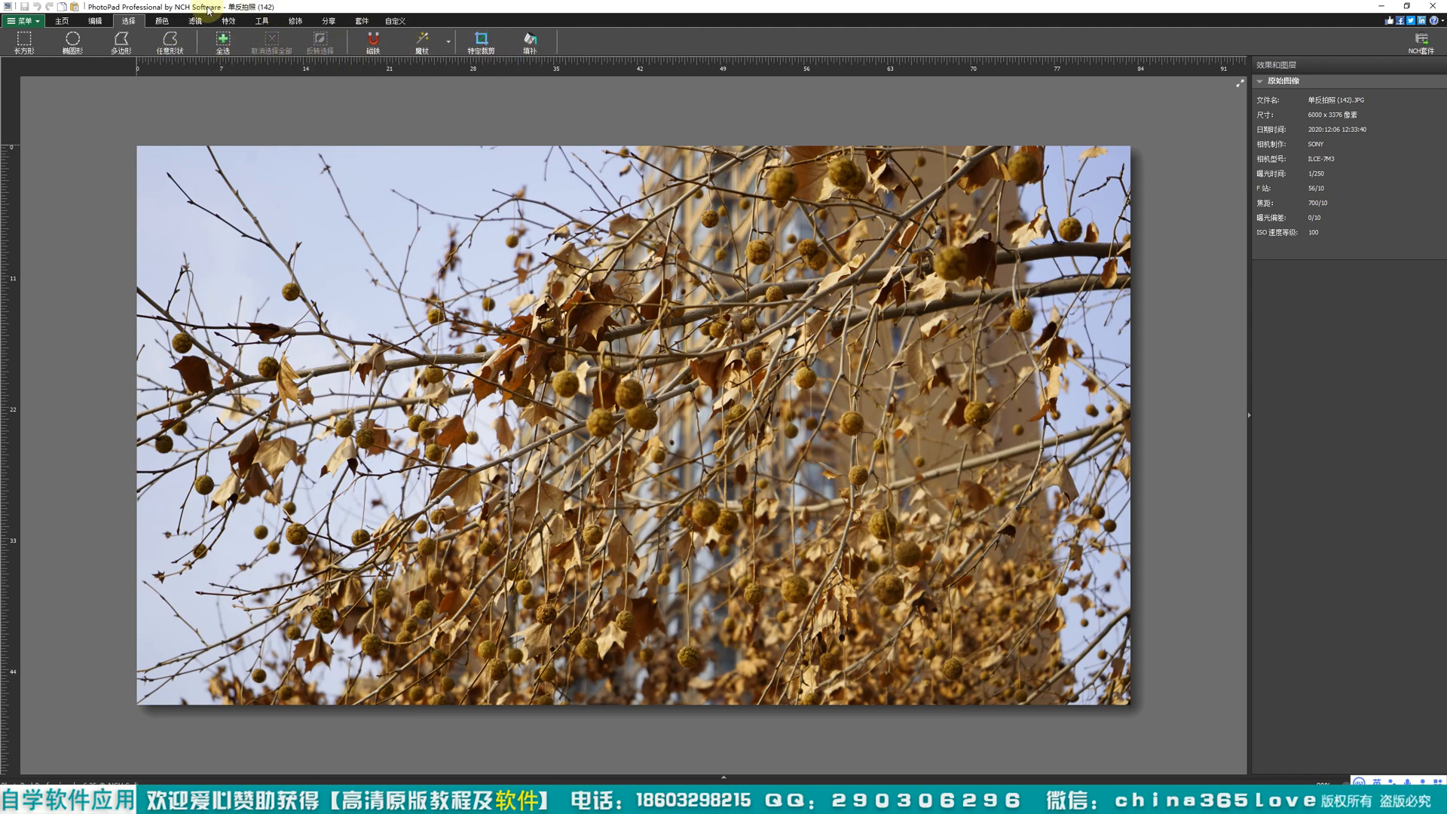
left_click(163, 22)
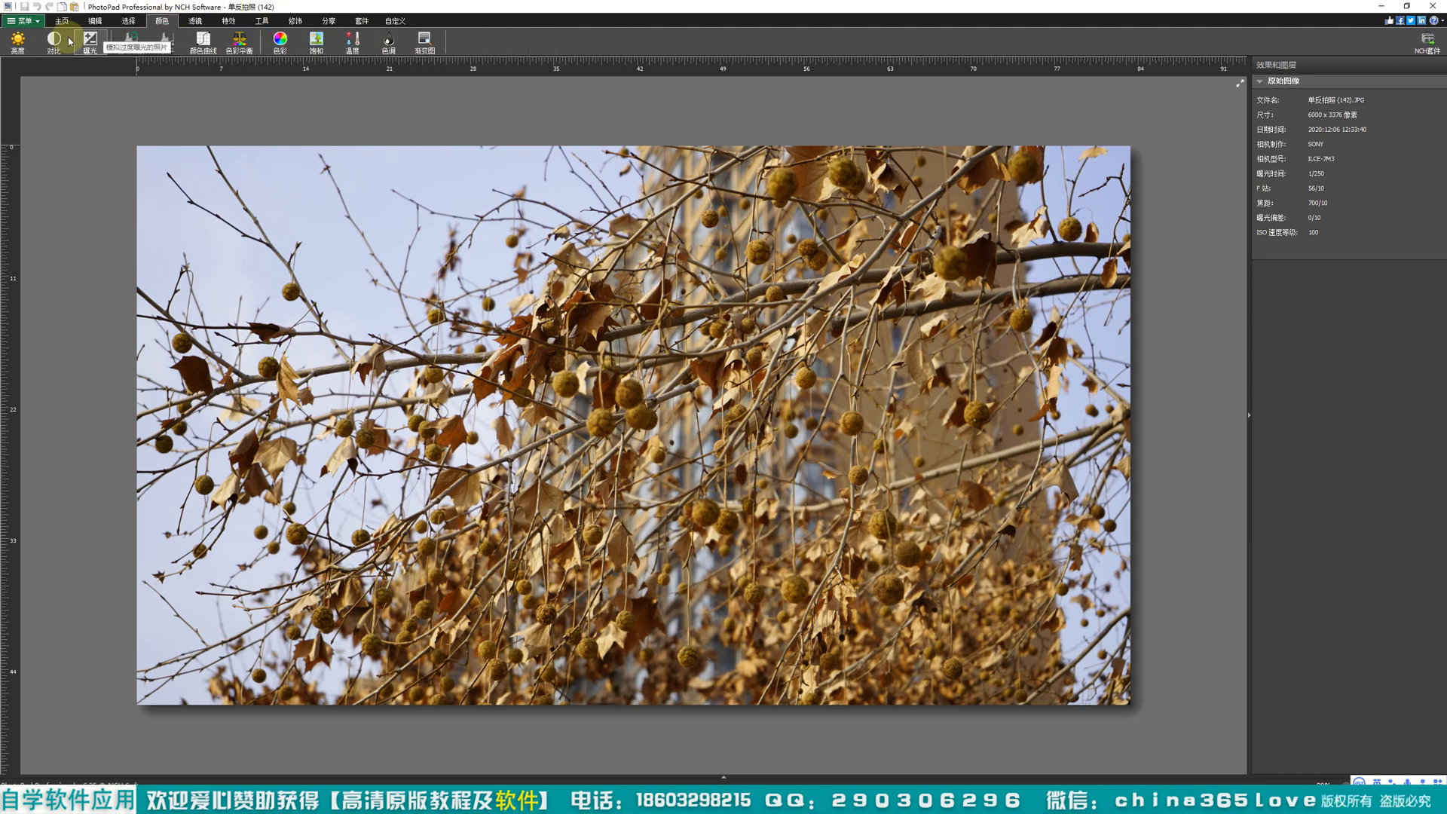
Step: Apply the 水绿色 (aqua green) filter and the 红木色 (redwood) filter to the branch photo
left_click(195, 21)
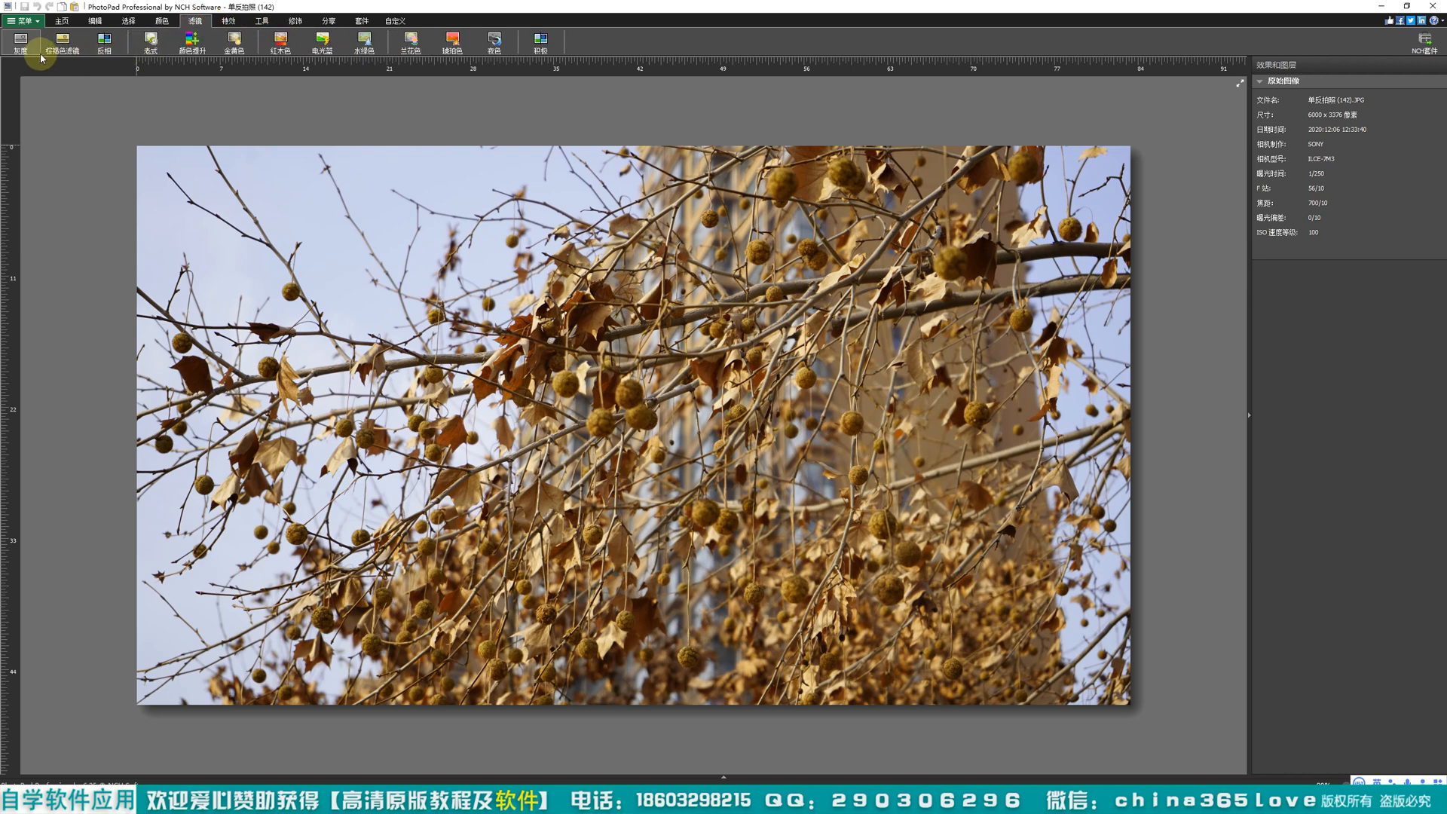
left_click(366, 48)
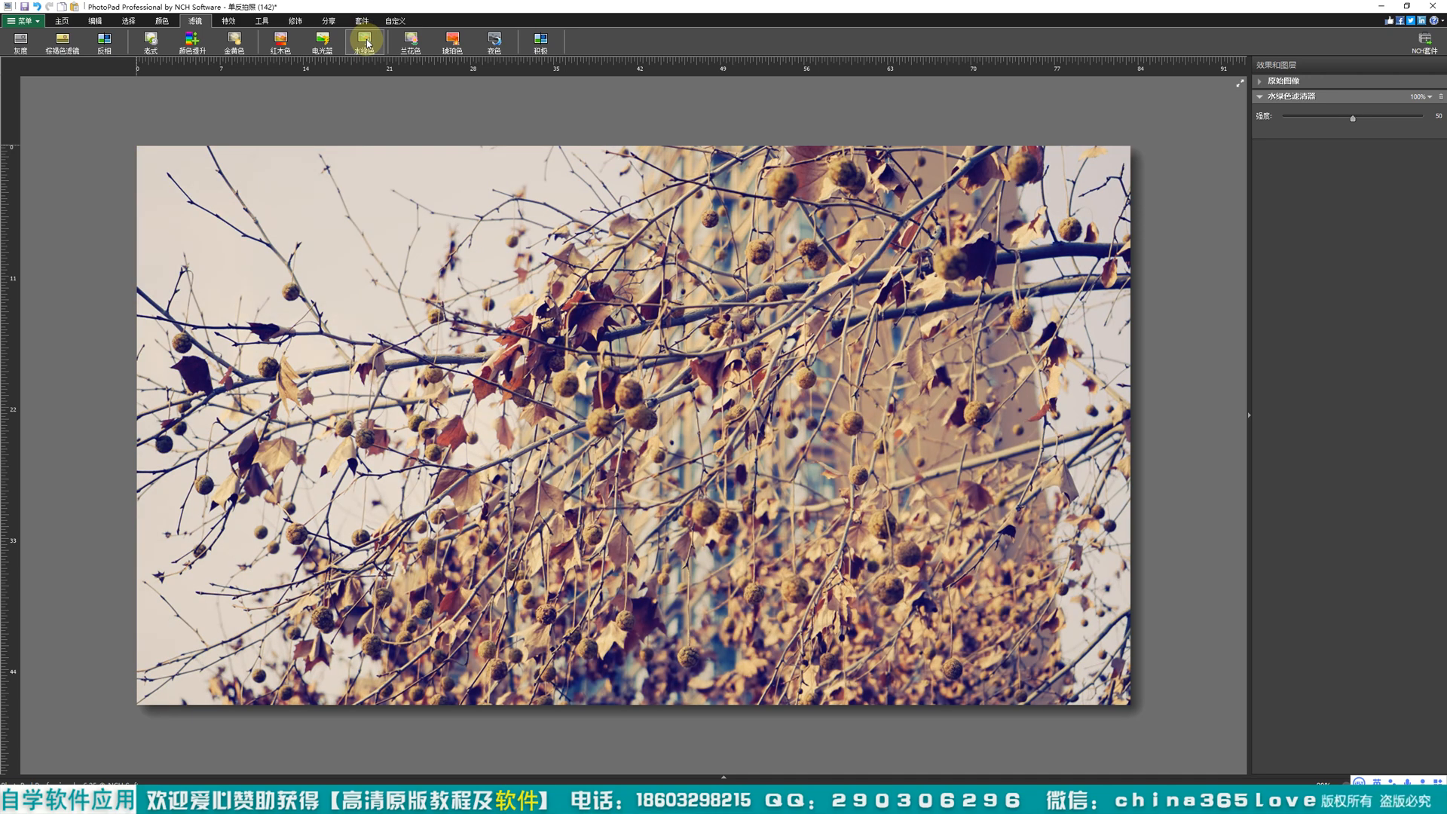
scroll(607, 507, "up", 1)
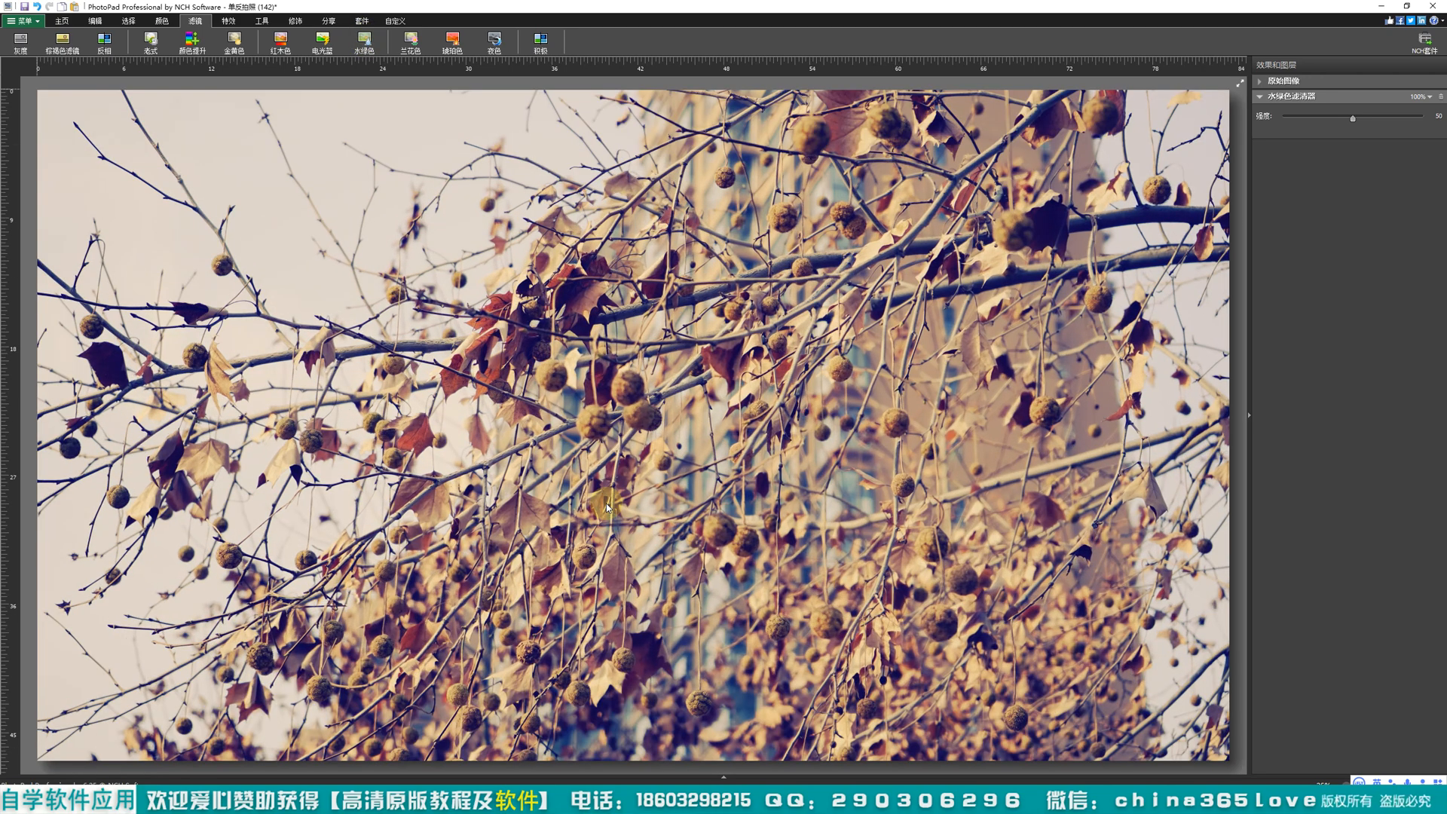
scroll(608, 507, "down", 1)
scroll(608, 507, "up", 2)
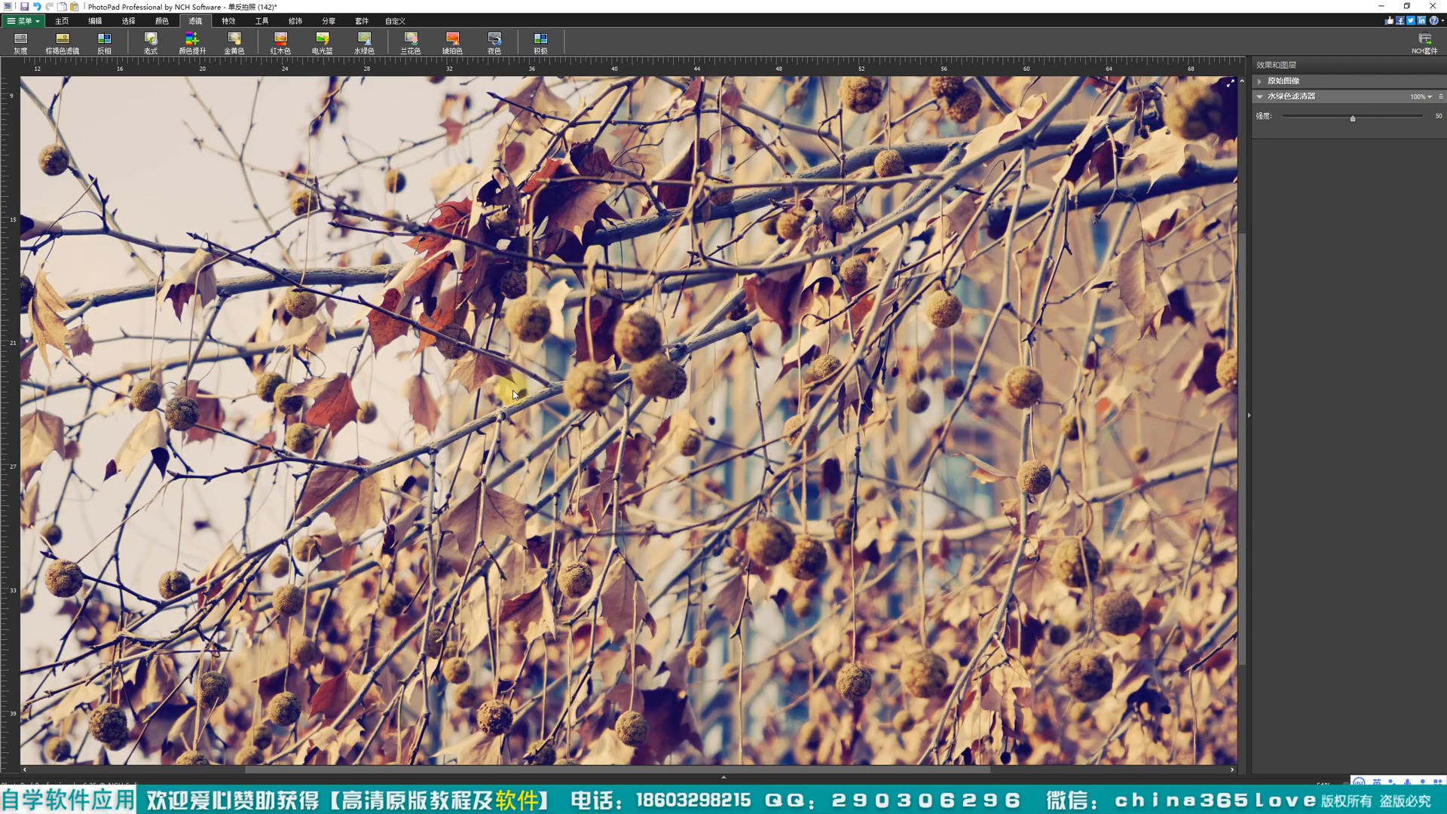
scroll(515, 394, "up", 1)
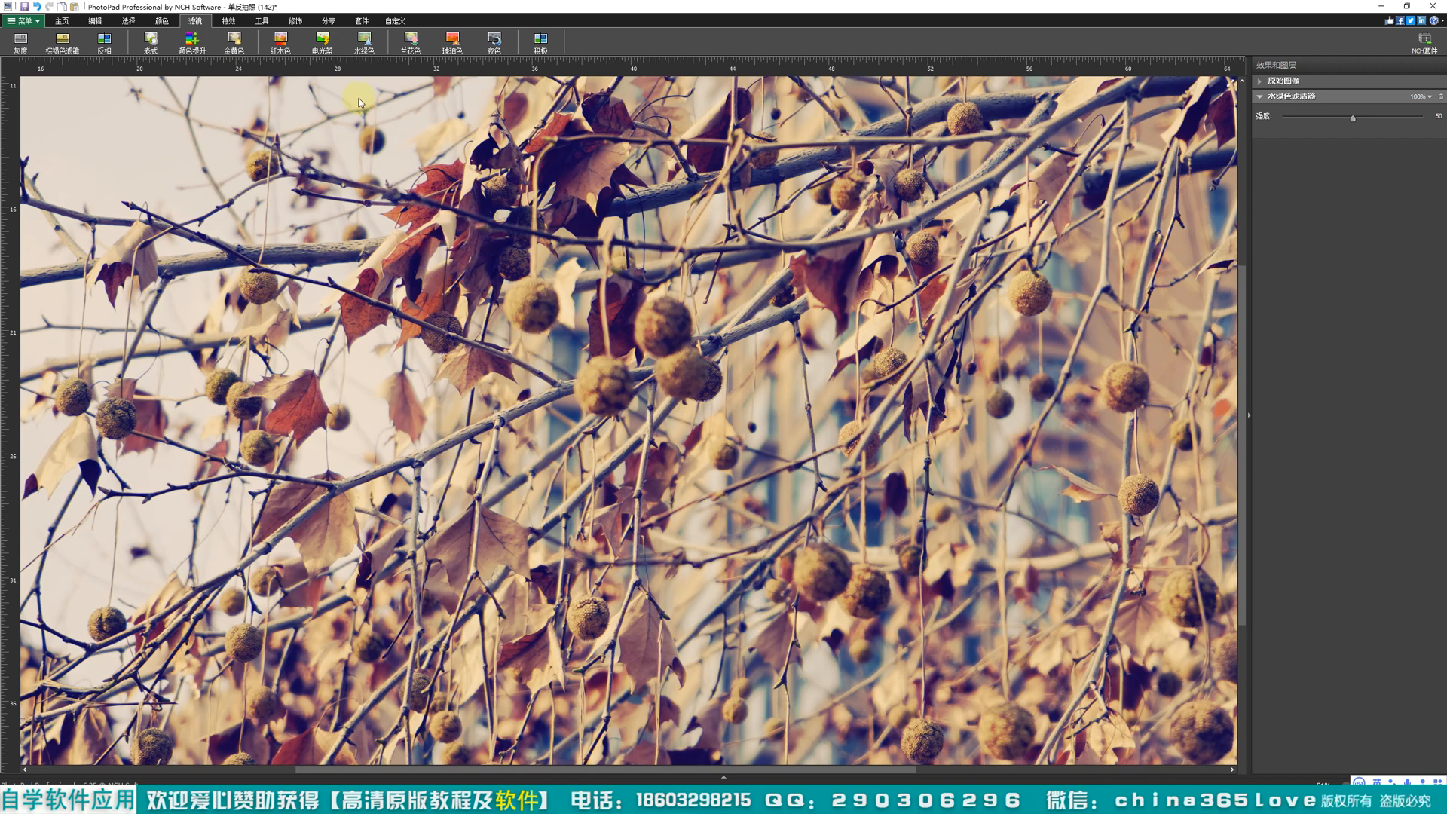
left_click(285, 40)
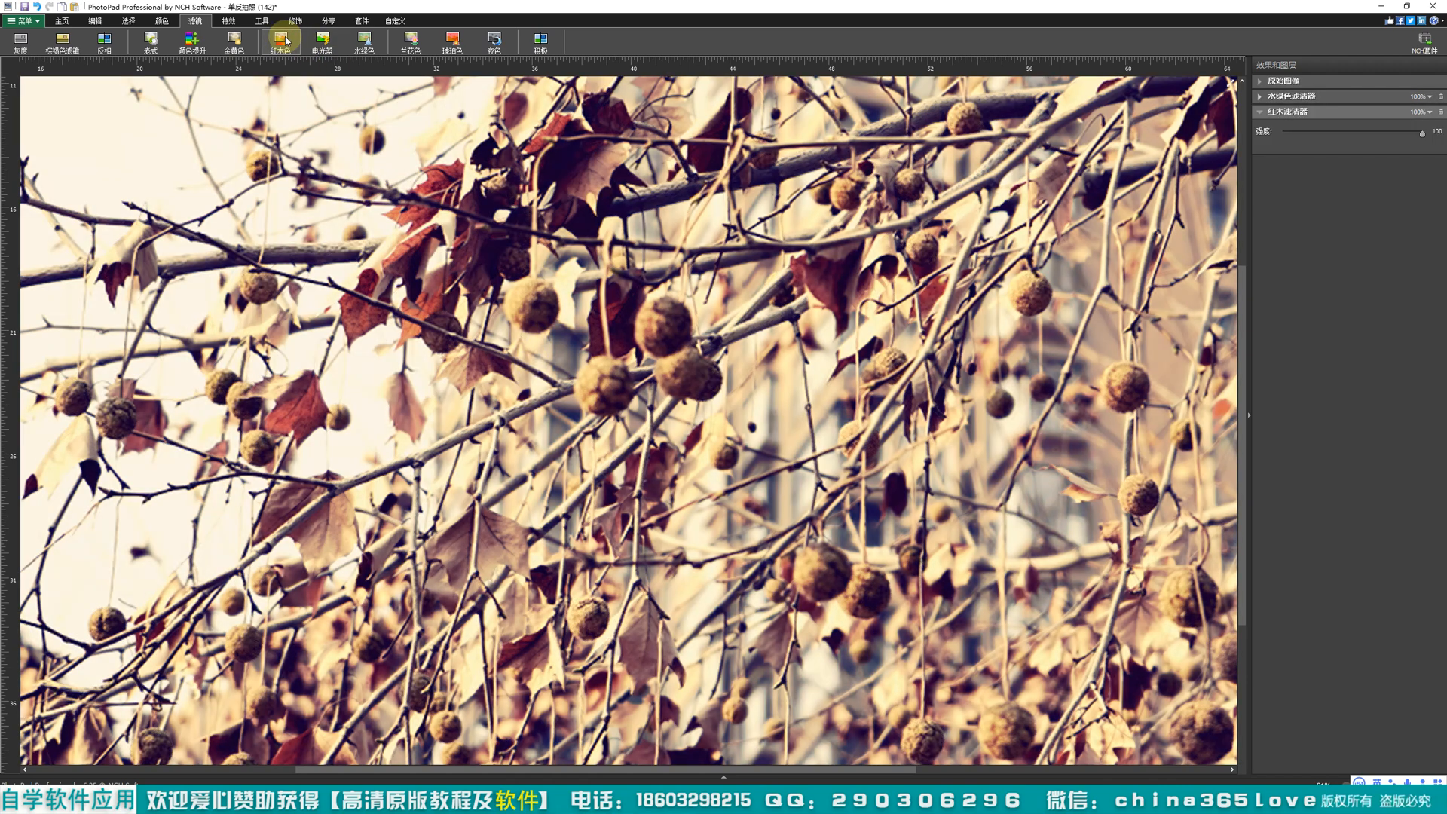
Step: Apply the 电光蓝 (electric blue), 水绿色 (aqua green) and 兰花 (orchid) filters to the branch photo
left_click(328, 43)
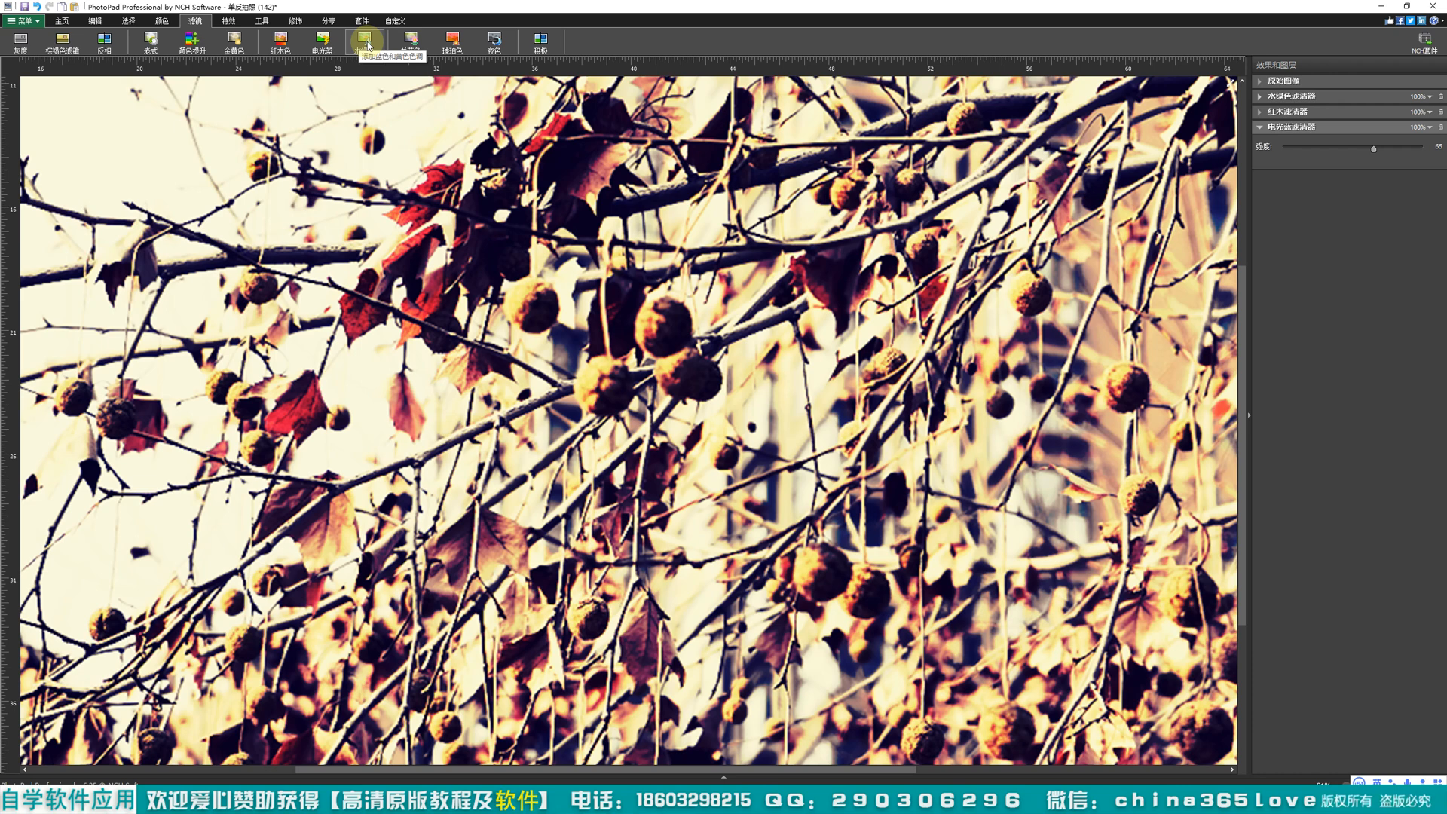
left_click(382, 46)
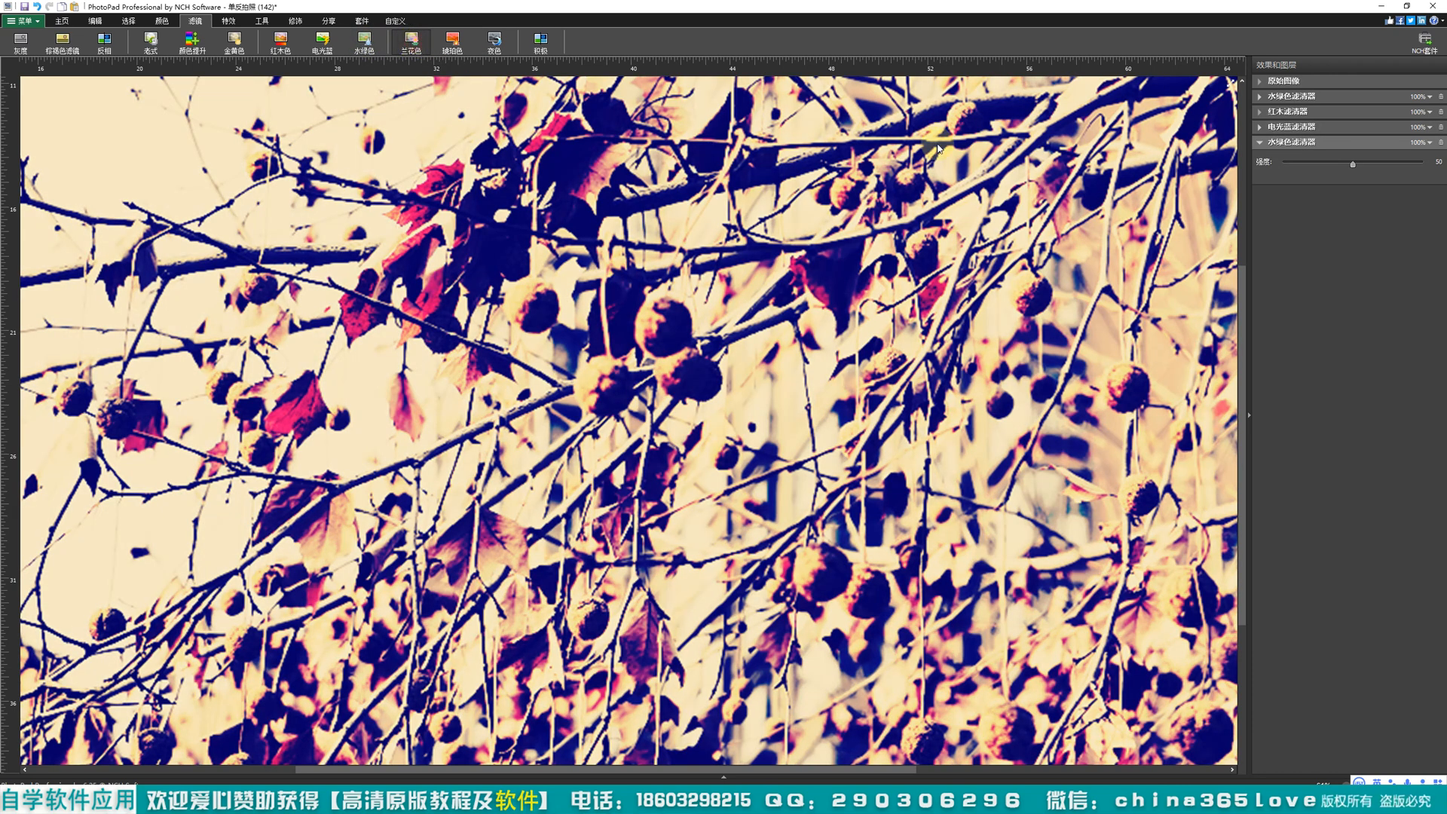
Step: Remove both 水绿色 filters, the 电光蓝 filter and the 红木 filter so only the 兰花 (orchid) filter remains on the photo
left_click(1441, 143)
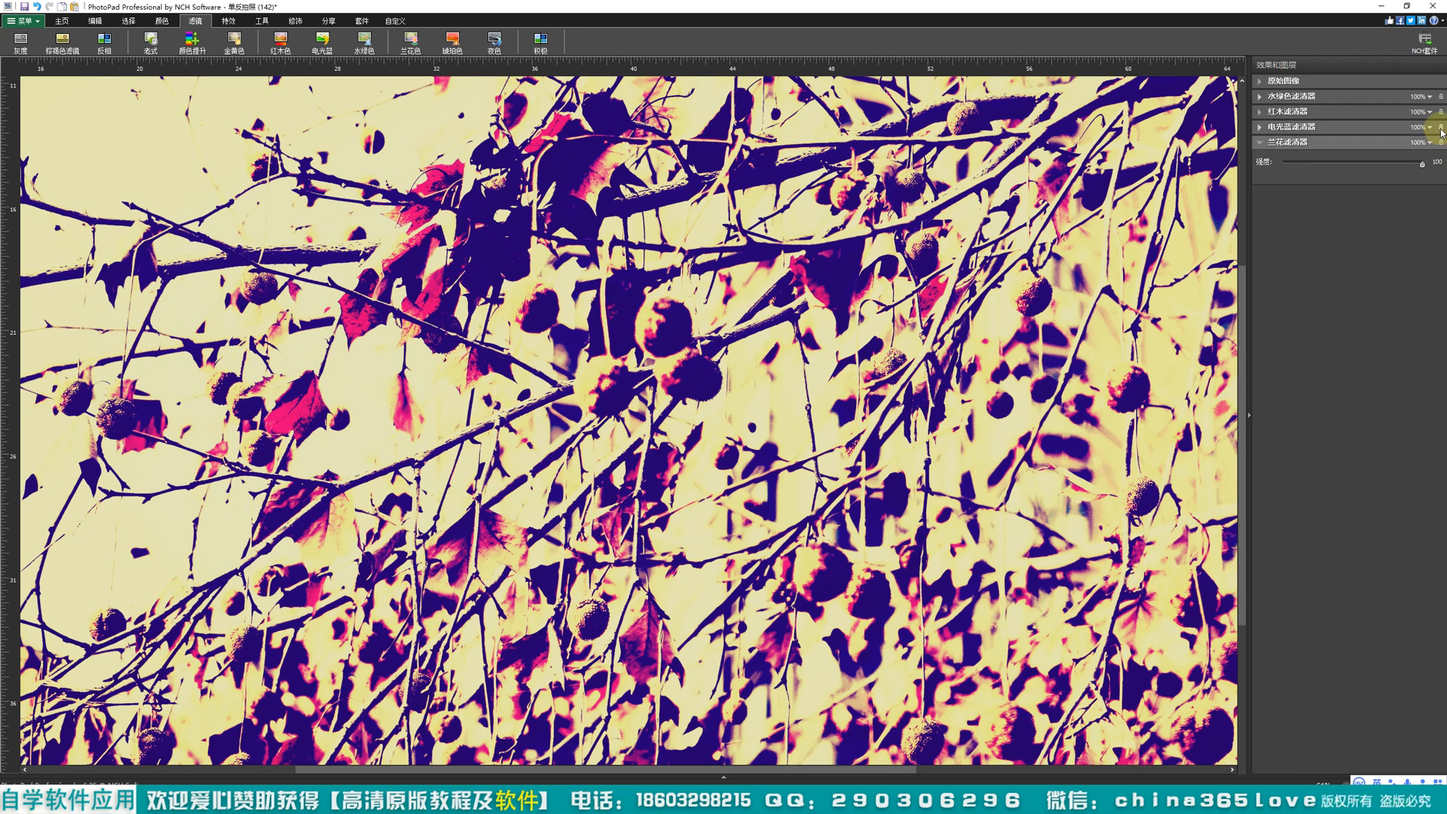
left_click(1442, 99)
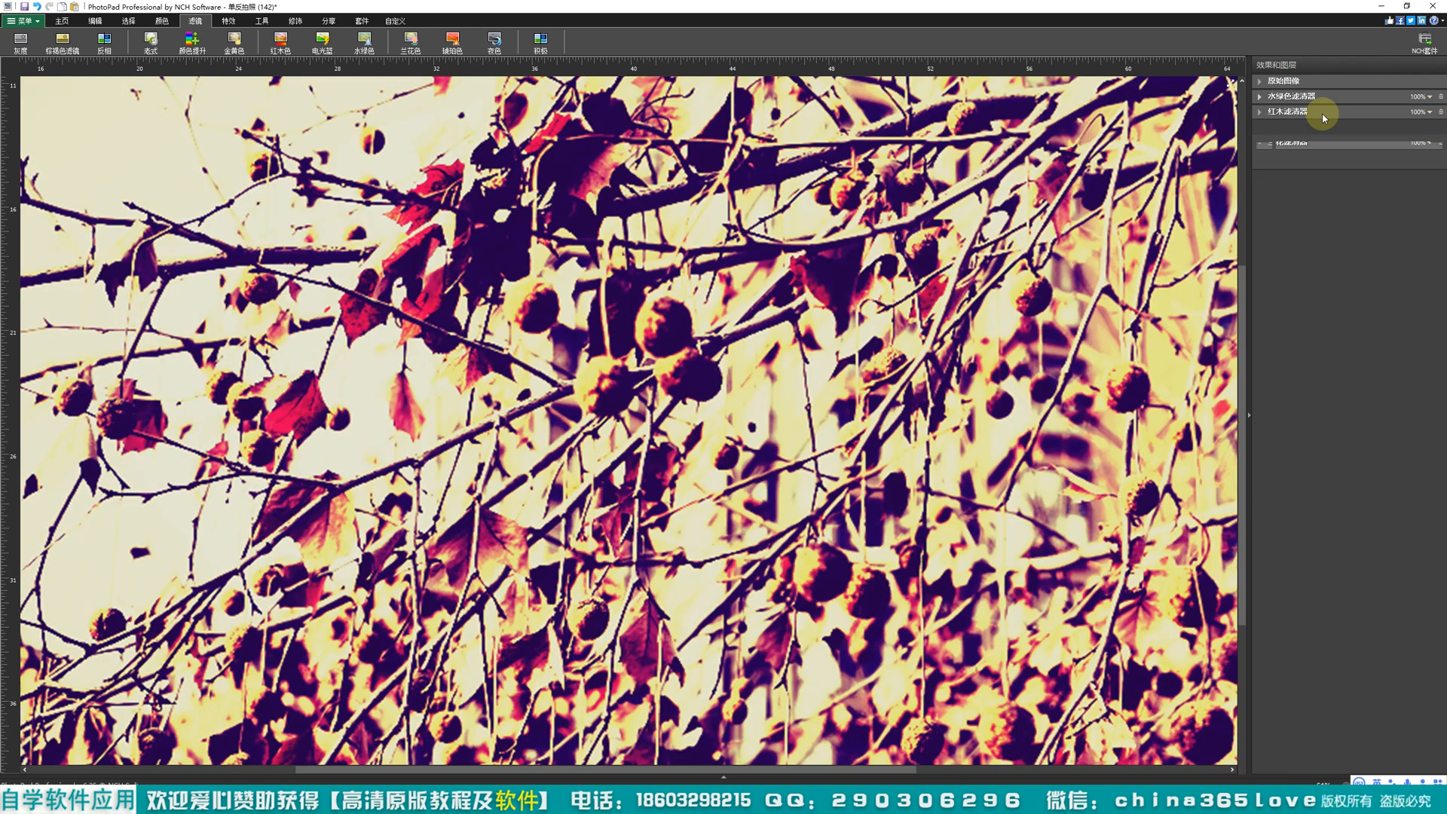
left_click(1443, 97)
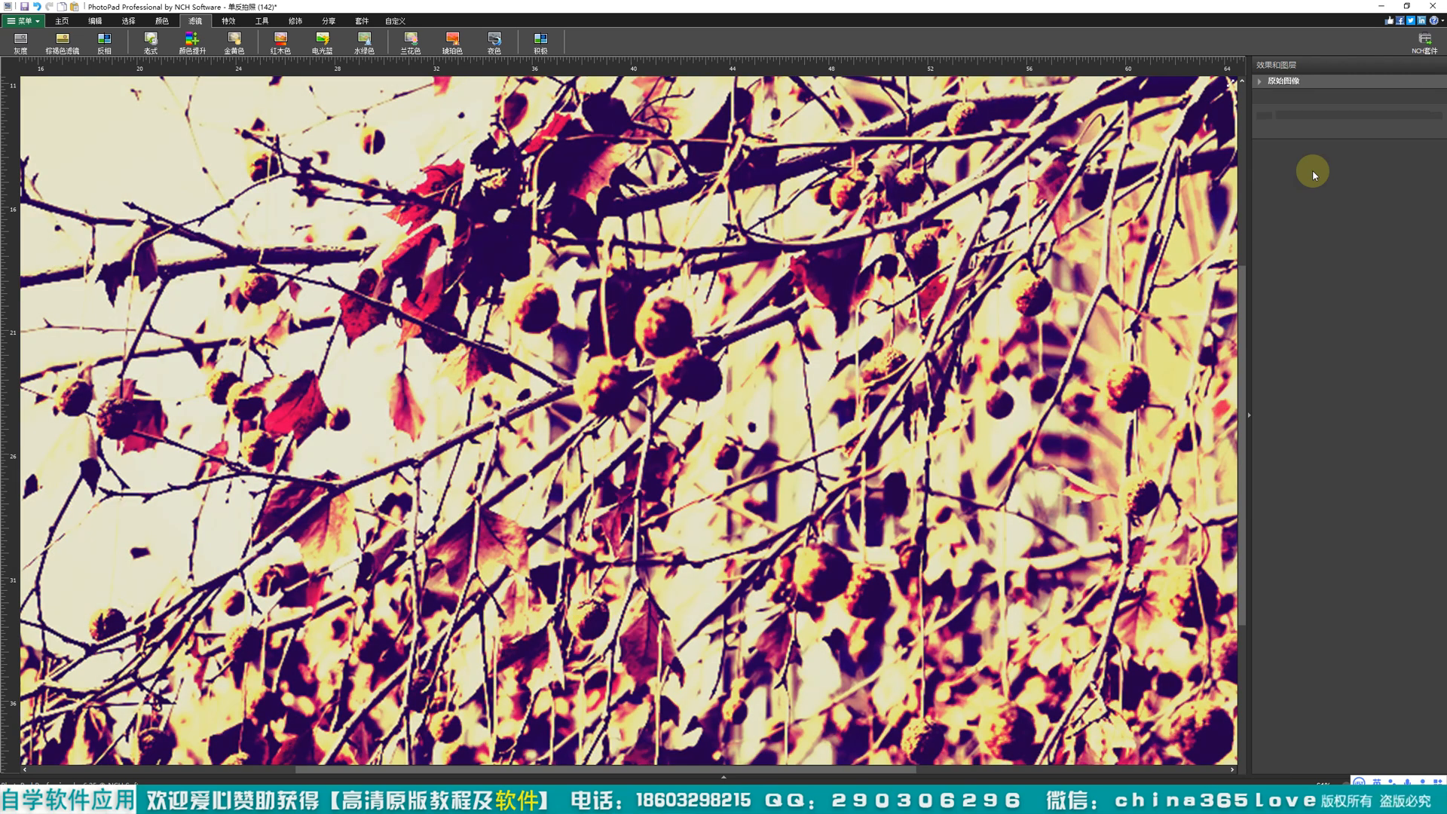
left_click(1341, 110)
scroll(929, 370, "down", 2)
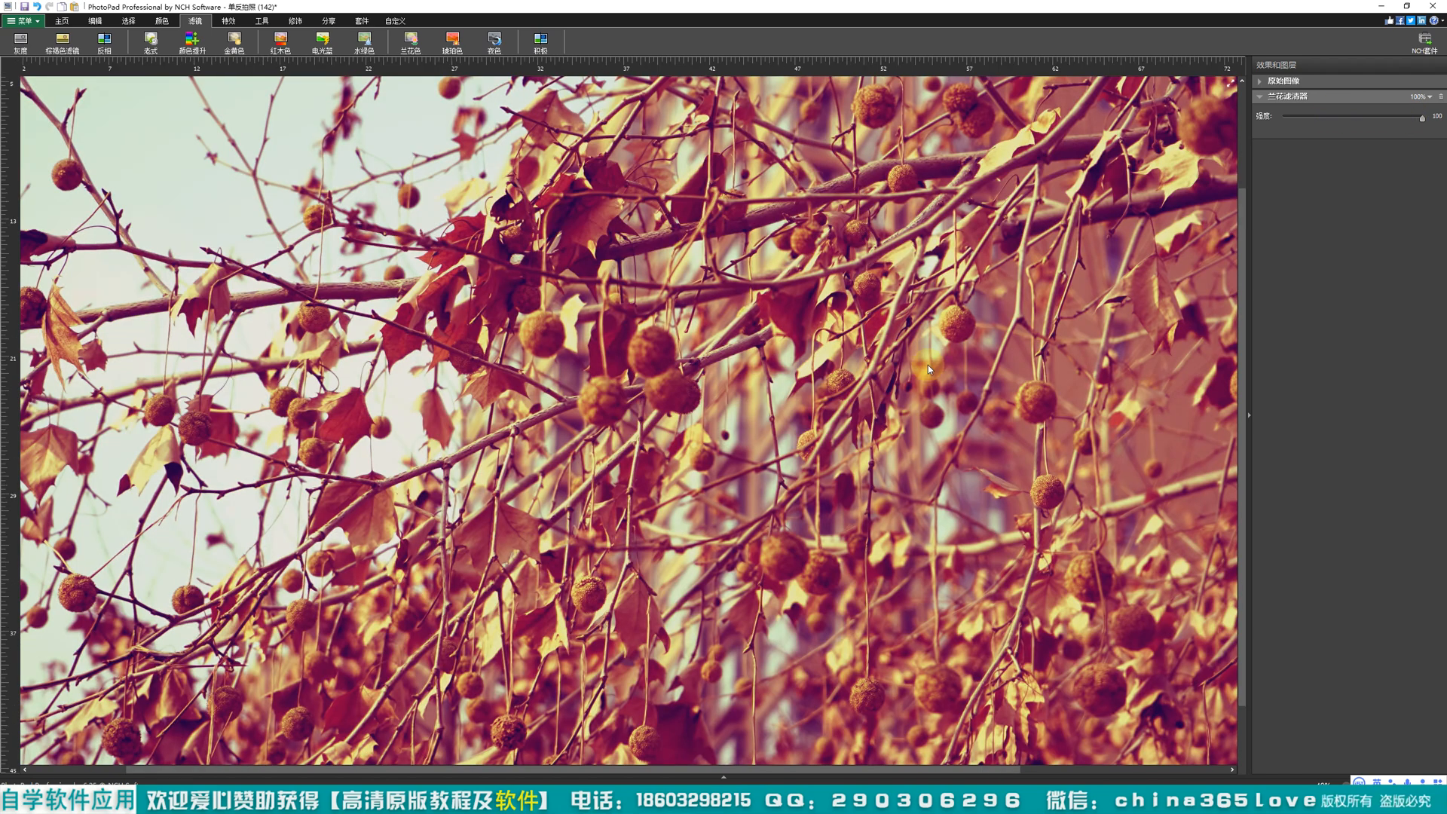
scroll(929, 365, "down", 1)
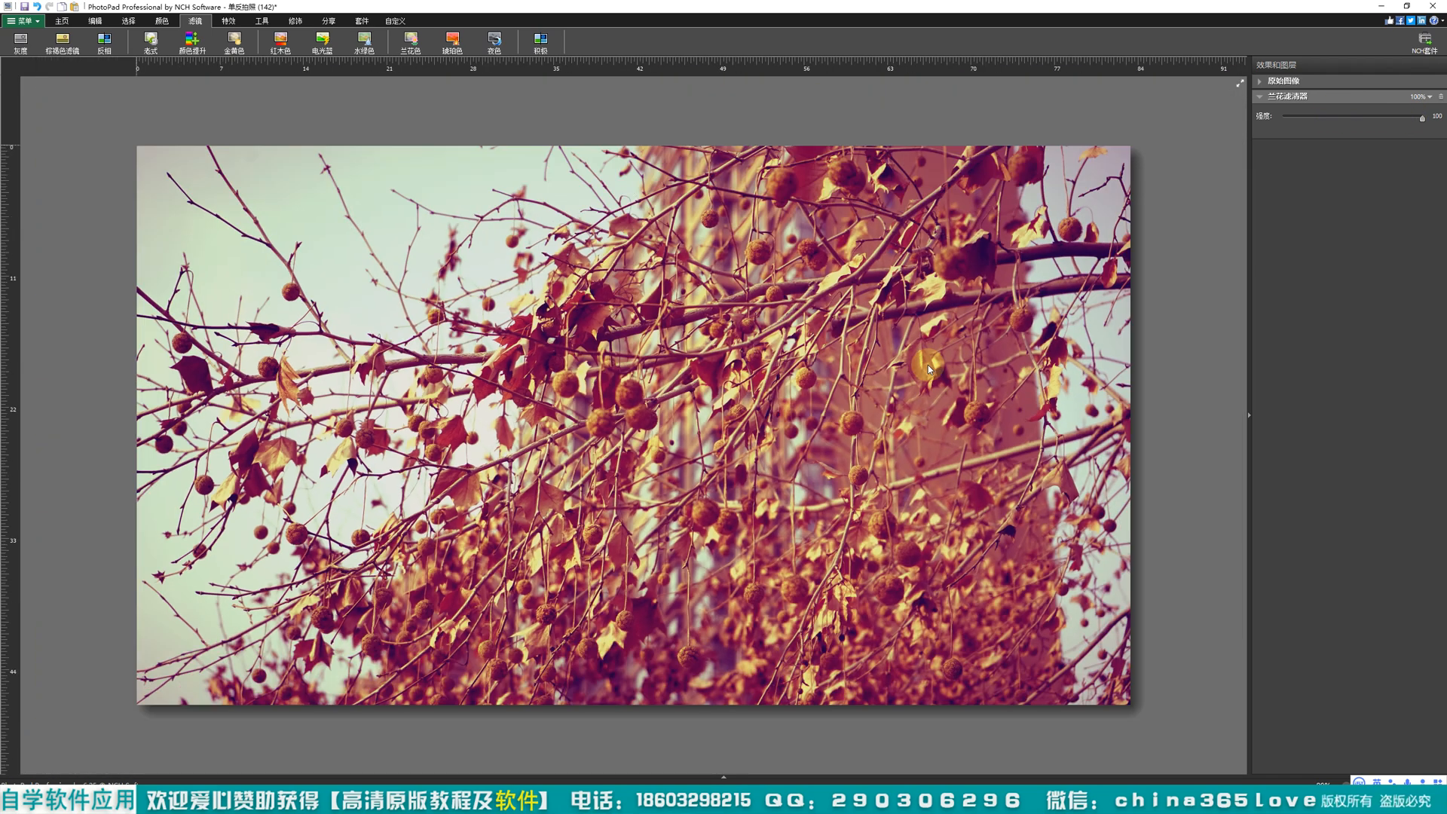
scroll(849, 386, "up", 1)
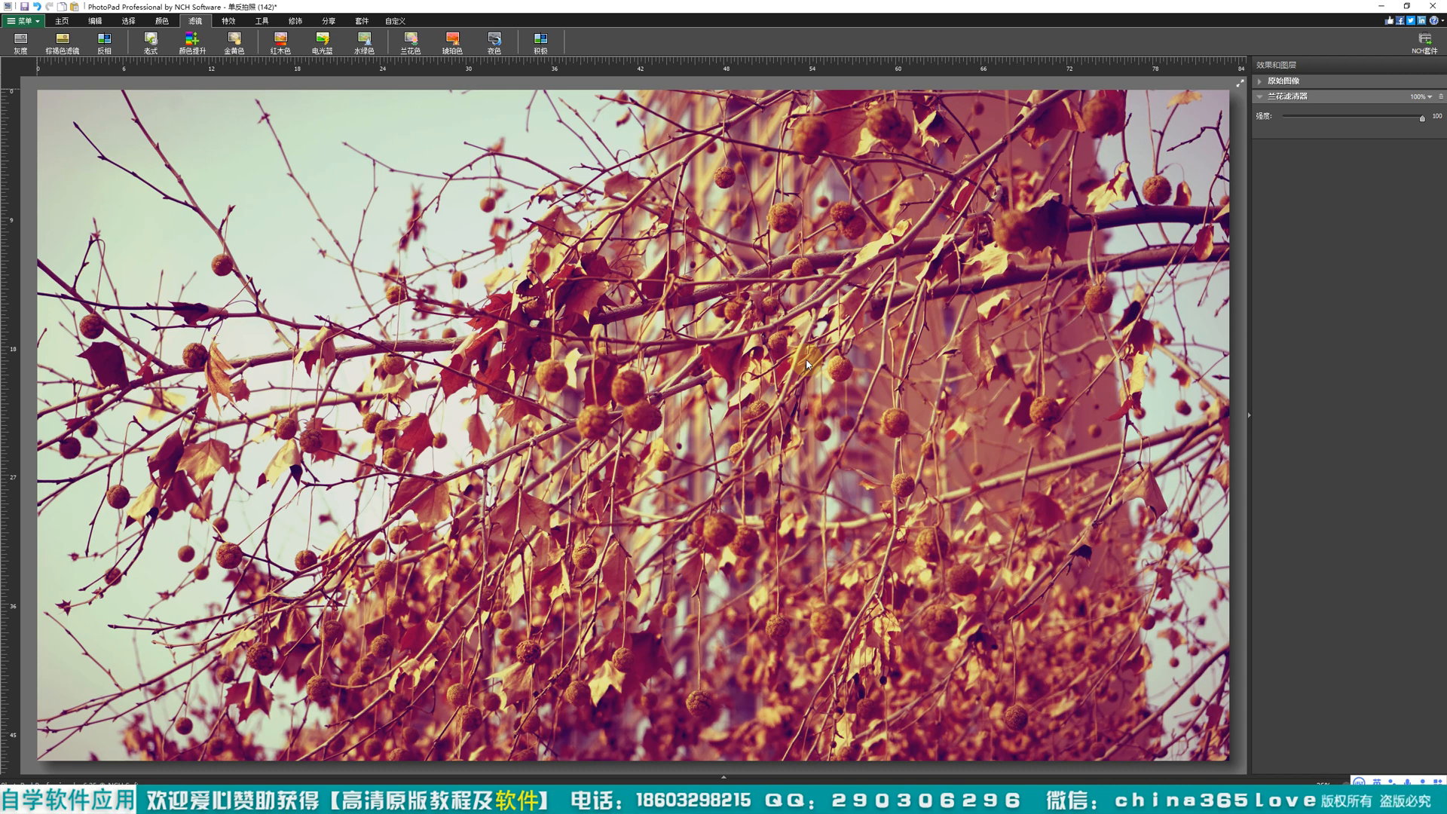
Step: Look through the special effects and the general tools offered for the photo
left_click(223, 22)
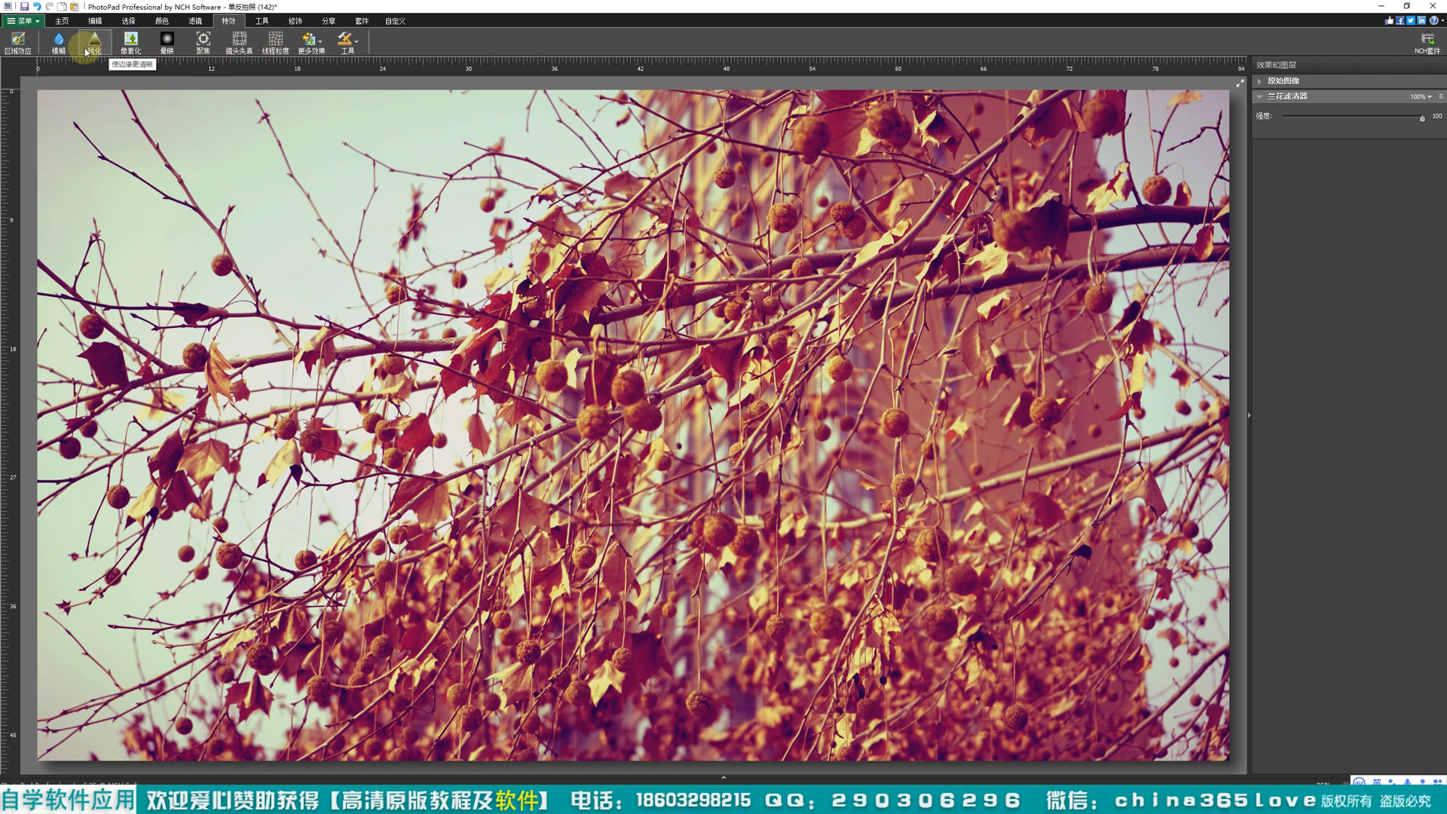
left_click(264, 21)
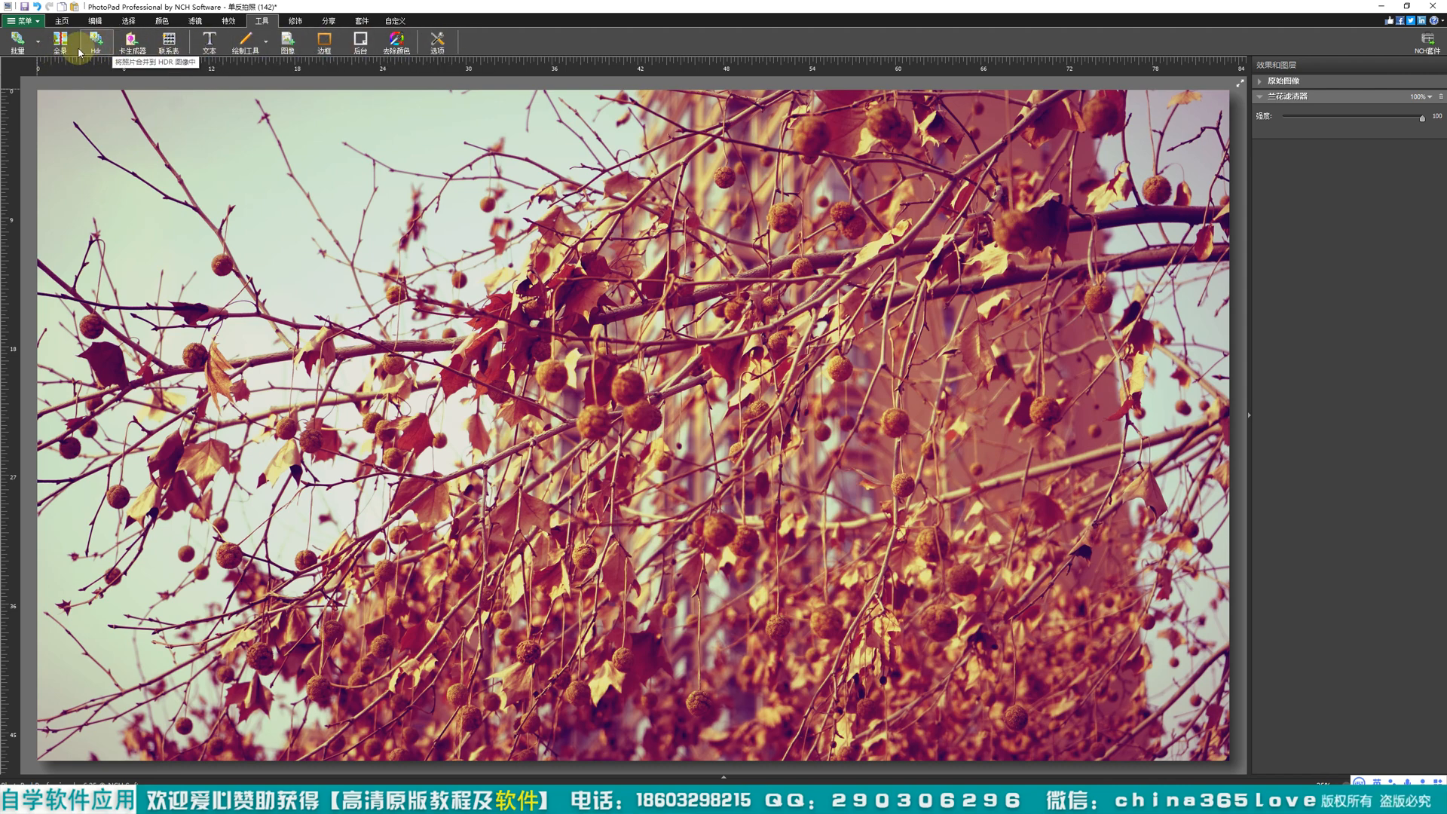
Step: Add a text box in the Zilla Slab SemiBold font to the photo and shrink it toward the photo's lower-right area
left_click(210, 44)
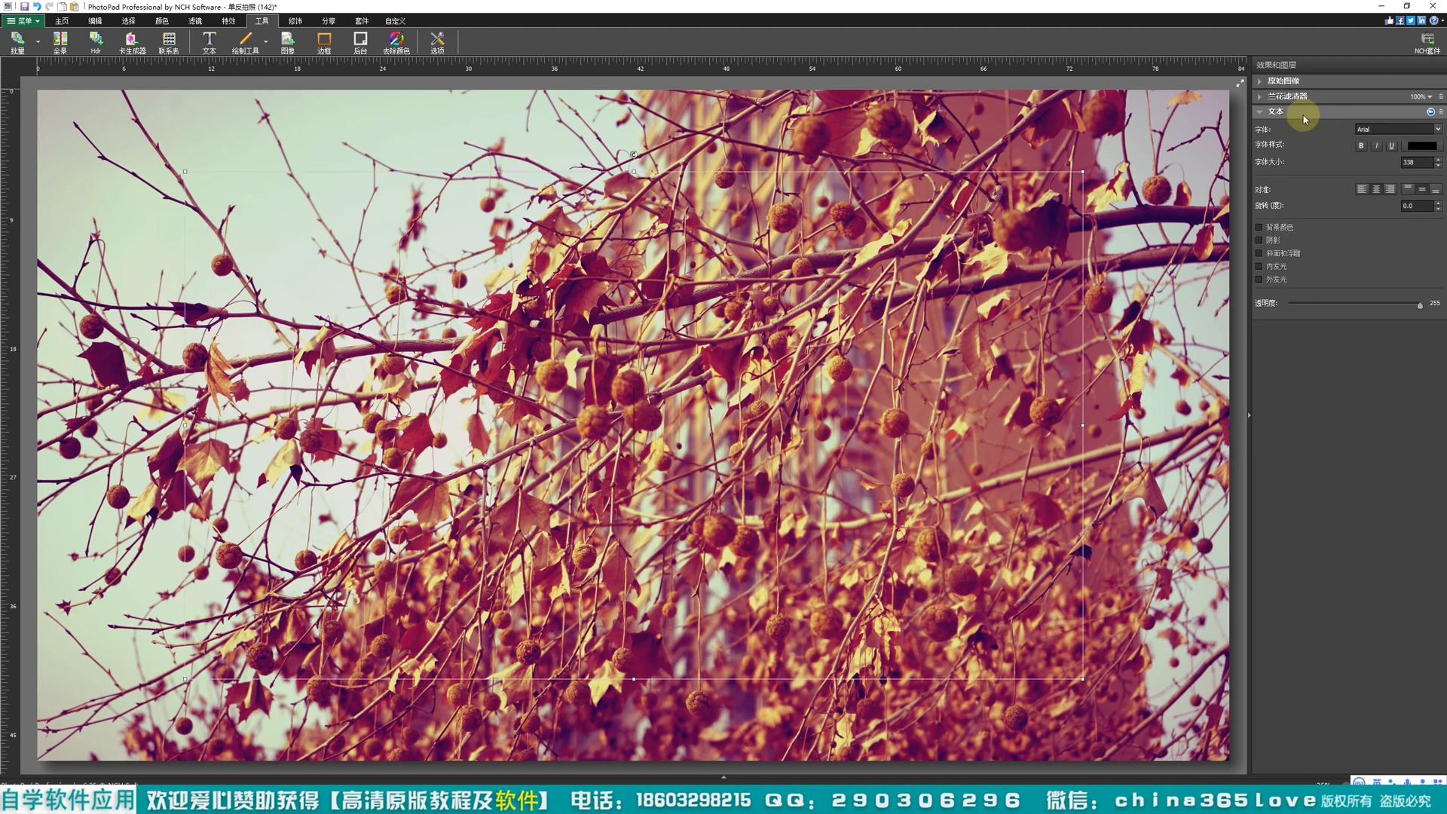
left_click(1440, 130)
scroll(1387, 332, "down", 3)
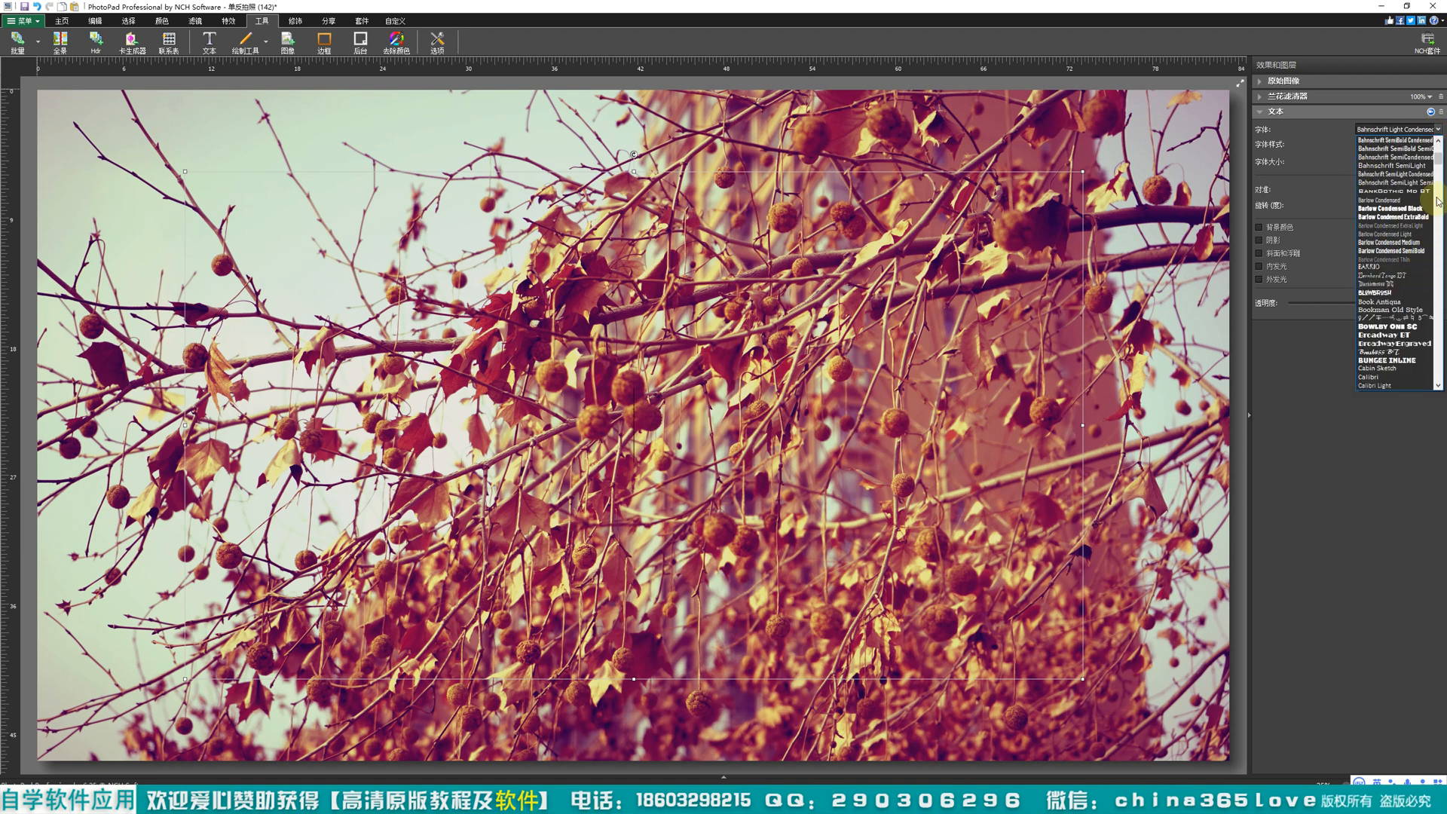
scroll(1418, 302, "down", 10)
left_click(1412, 307)
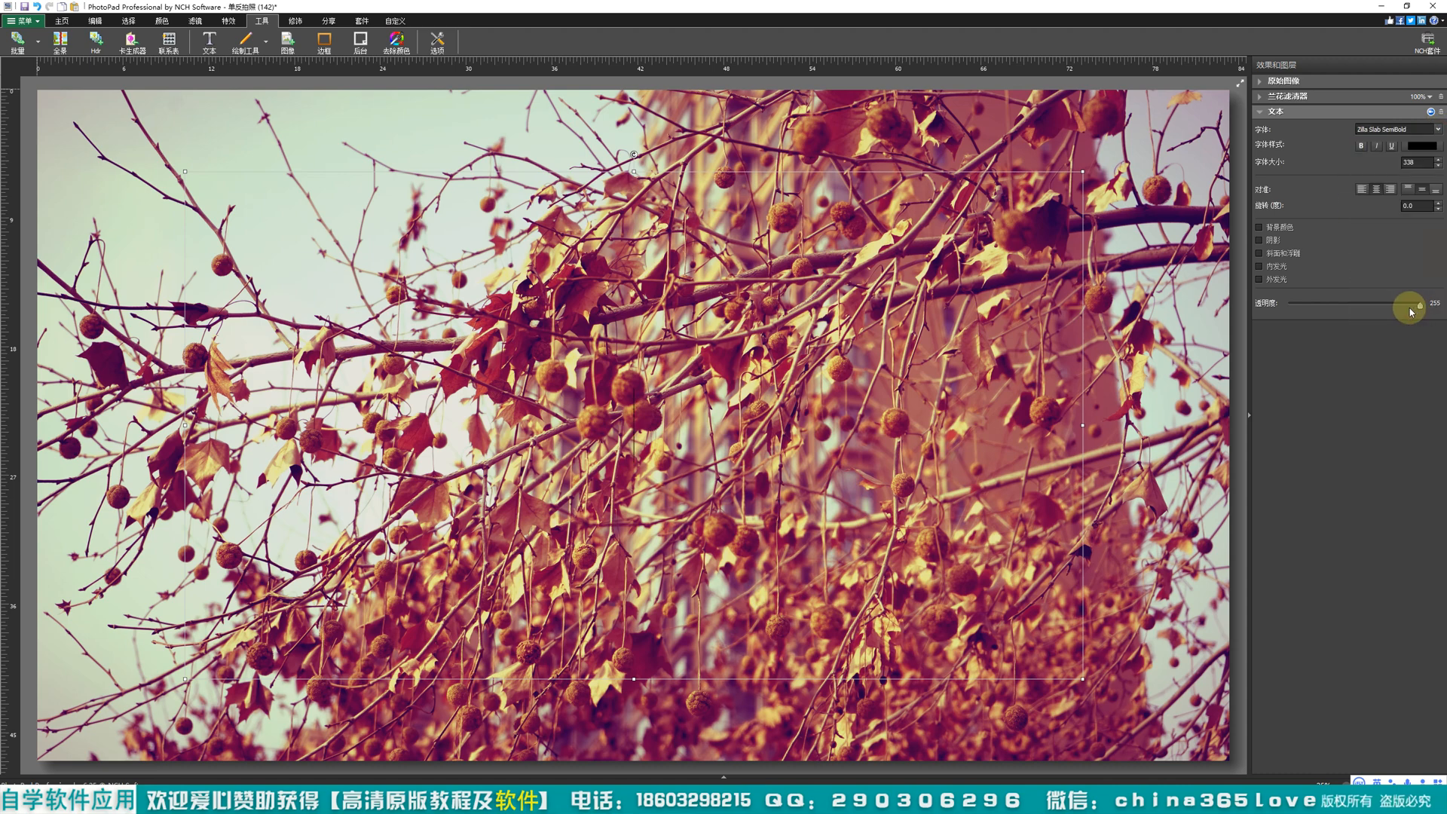
left_click_drag(408, 337, 530, 399)
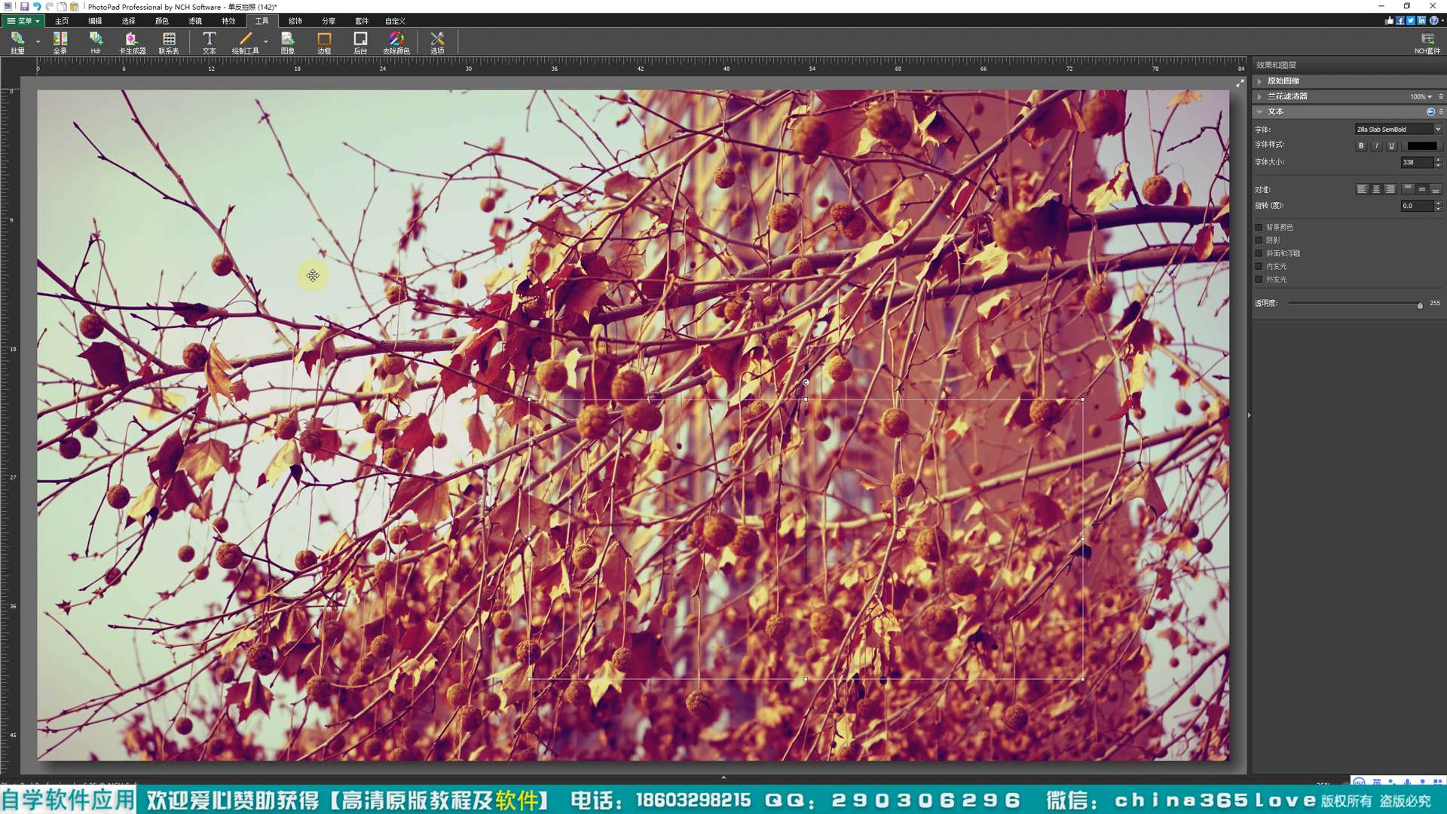
Step: Look through the retouching tools, the sharing services, the NCH suite programs and the toolbar customization option
left_click(296, 20)
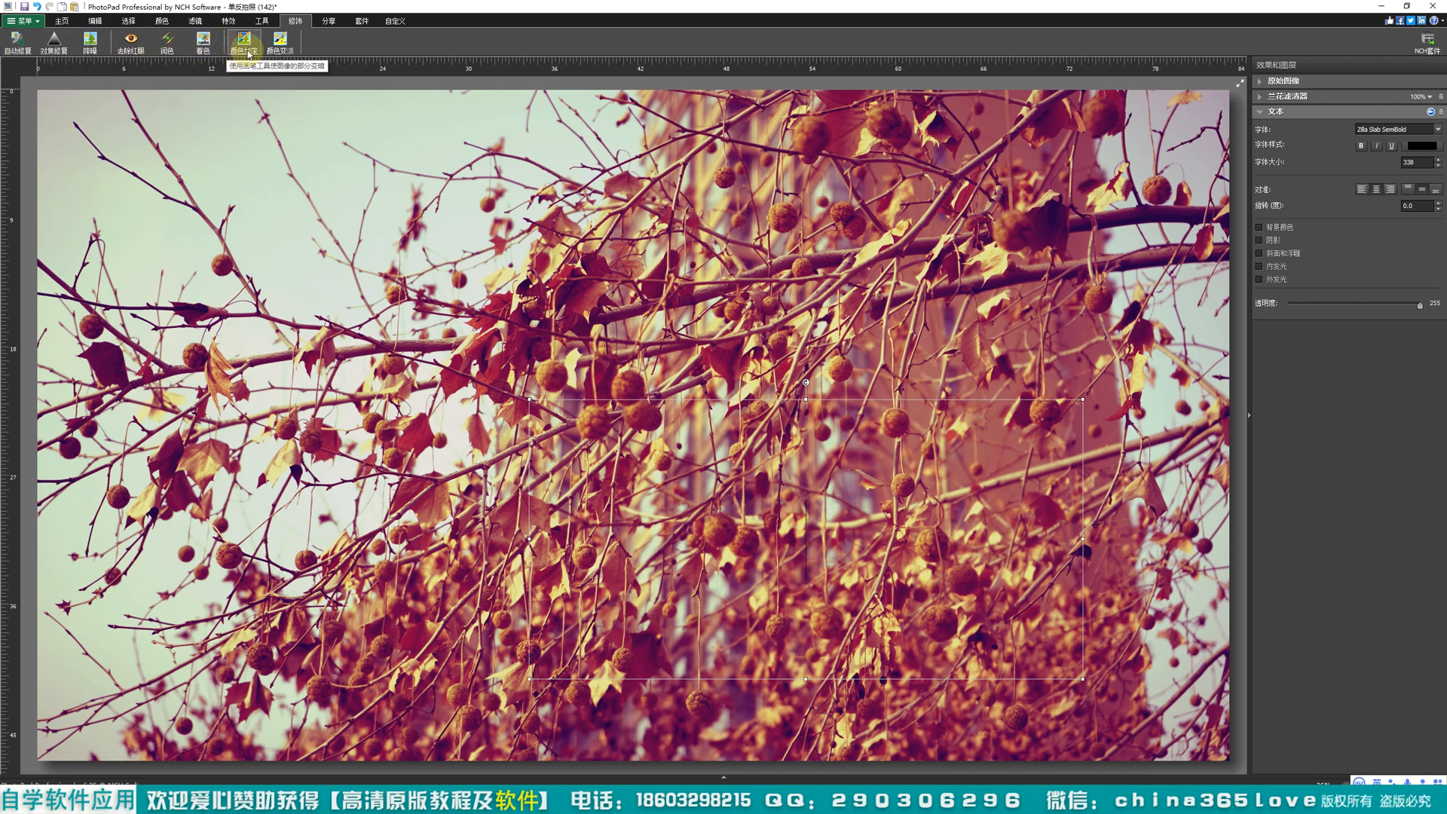
left_click(329, 23)
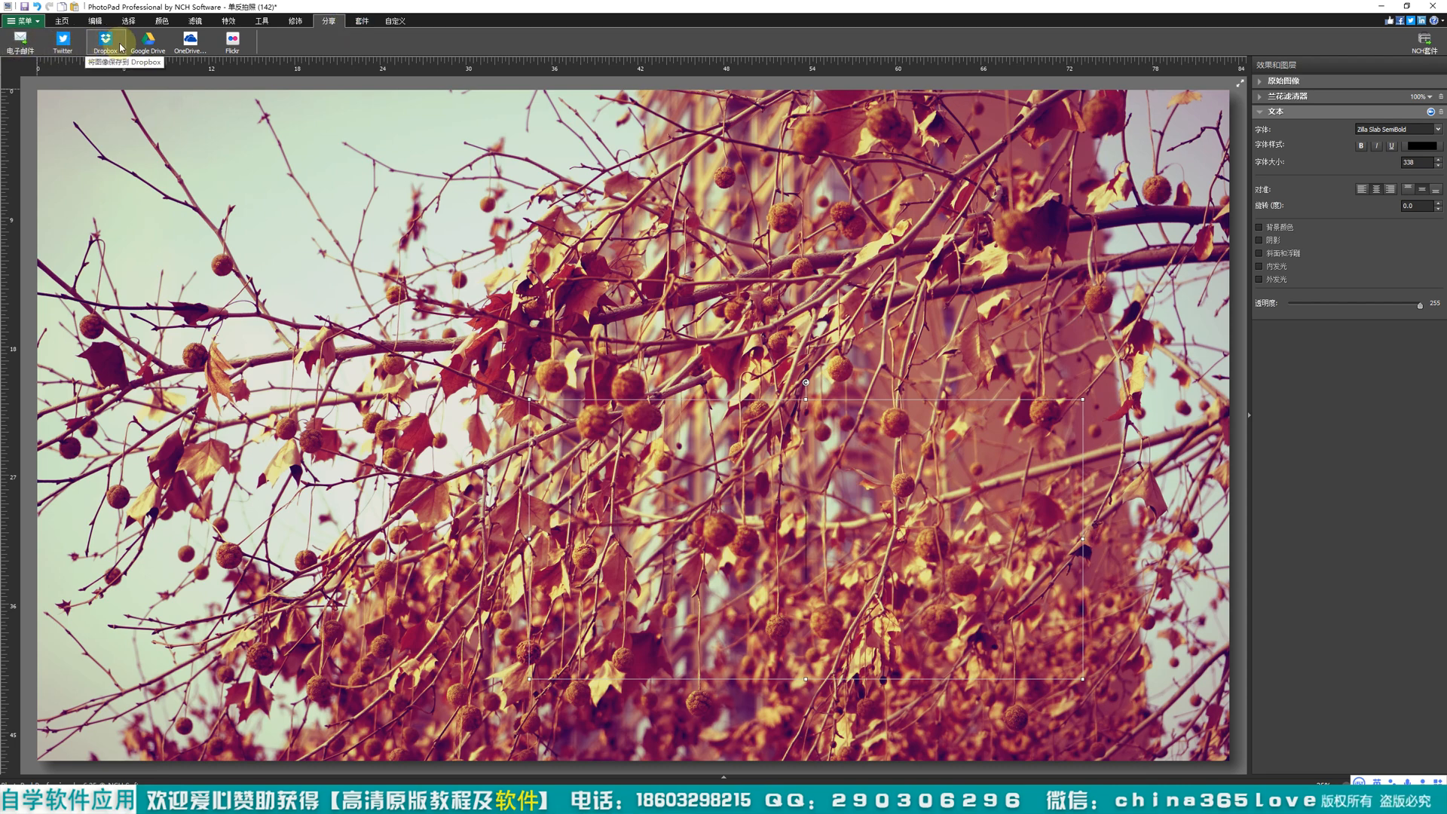
left_click(362, 20)
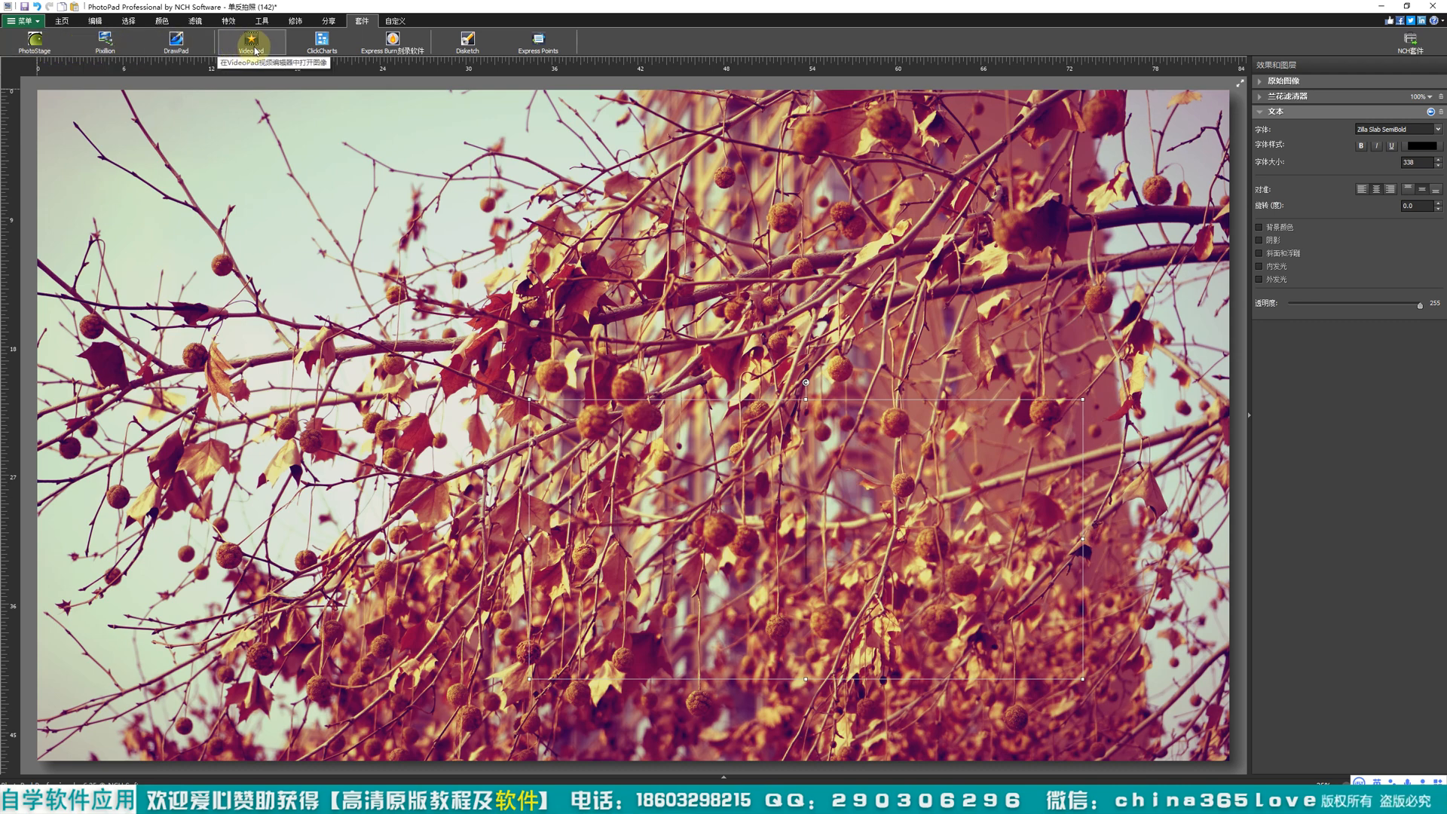
left_click(406, 22)
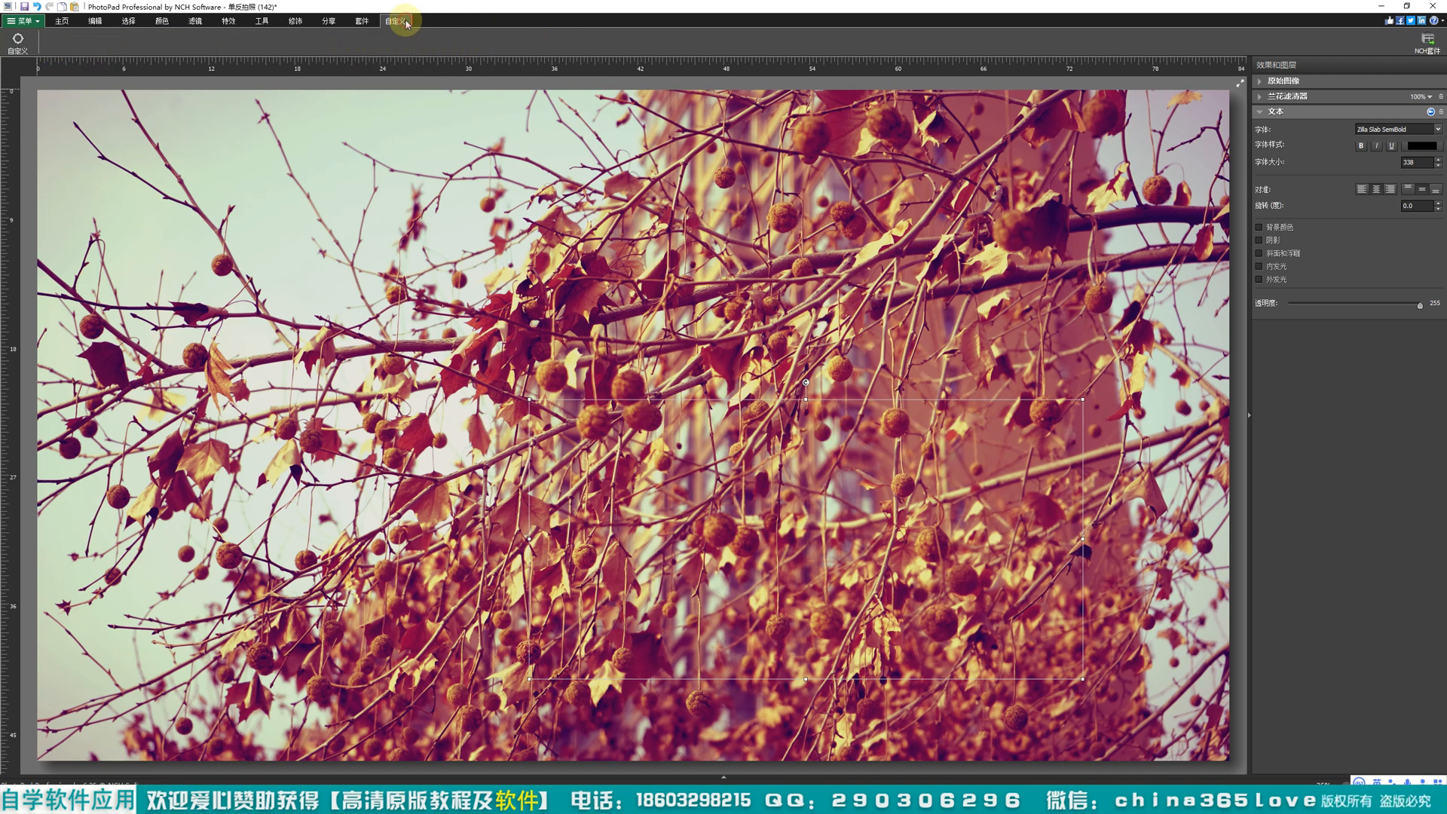
Step: Open the product website from the About PhotoPad information, view the professional version's purchase page and close the browser
left_click(23, 21)
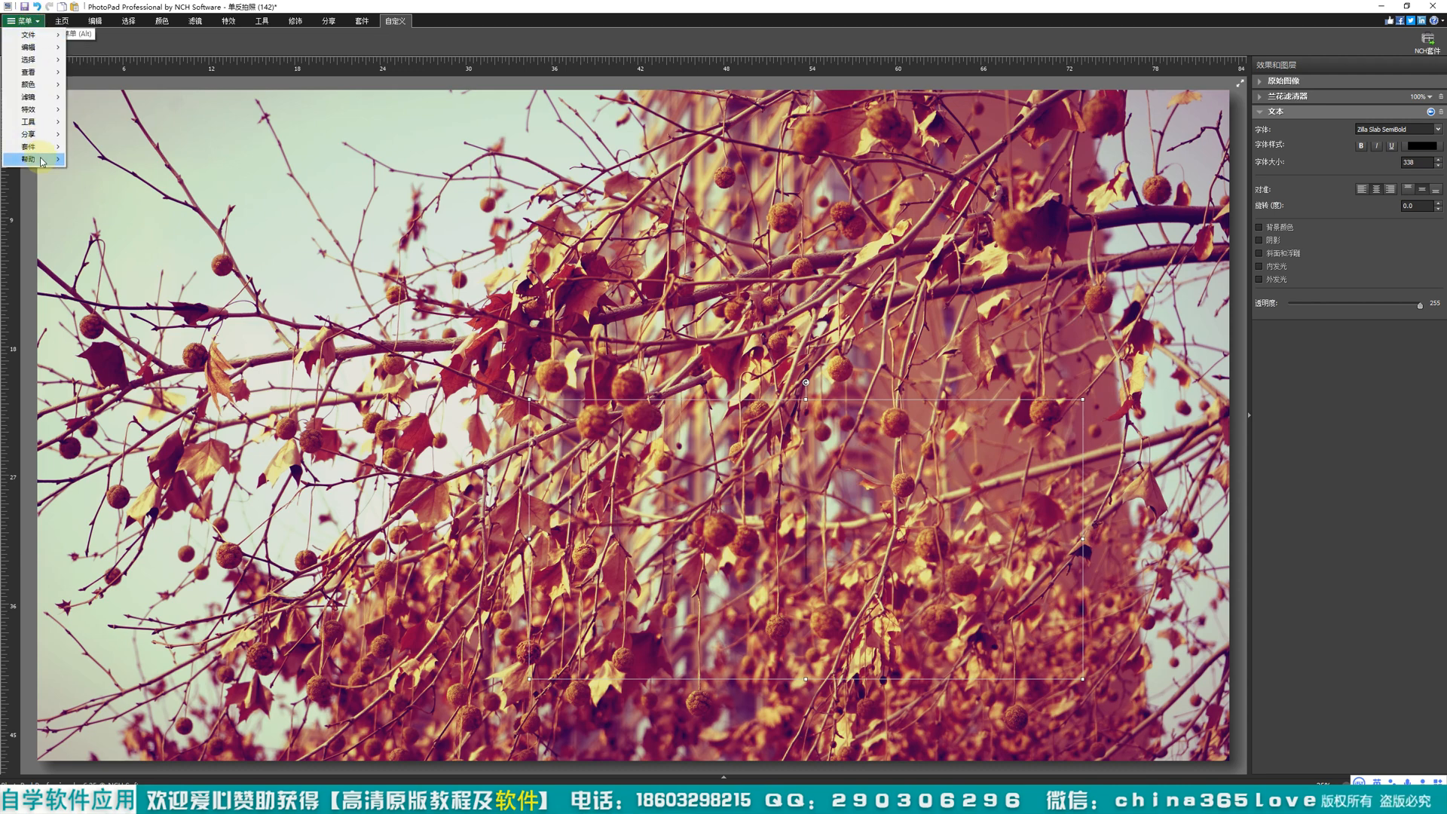
mouse_move(34, 159)
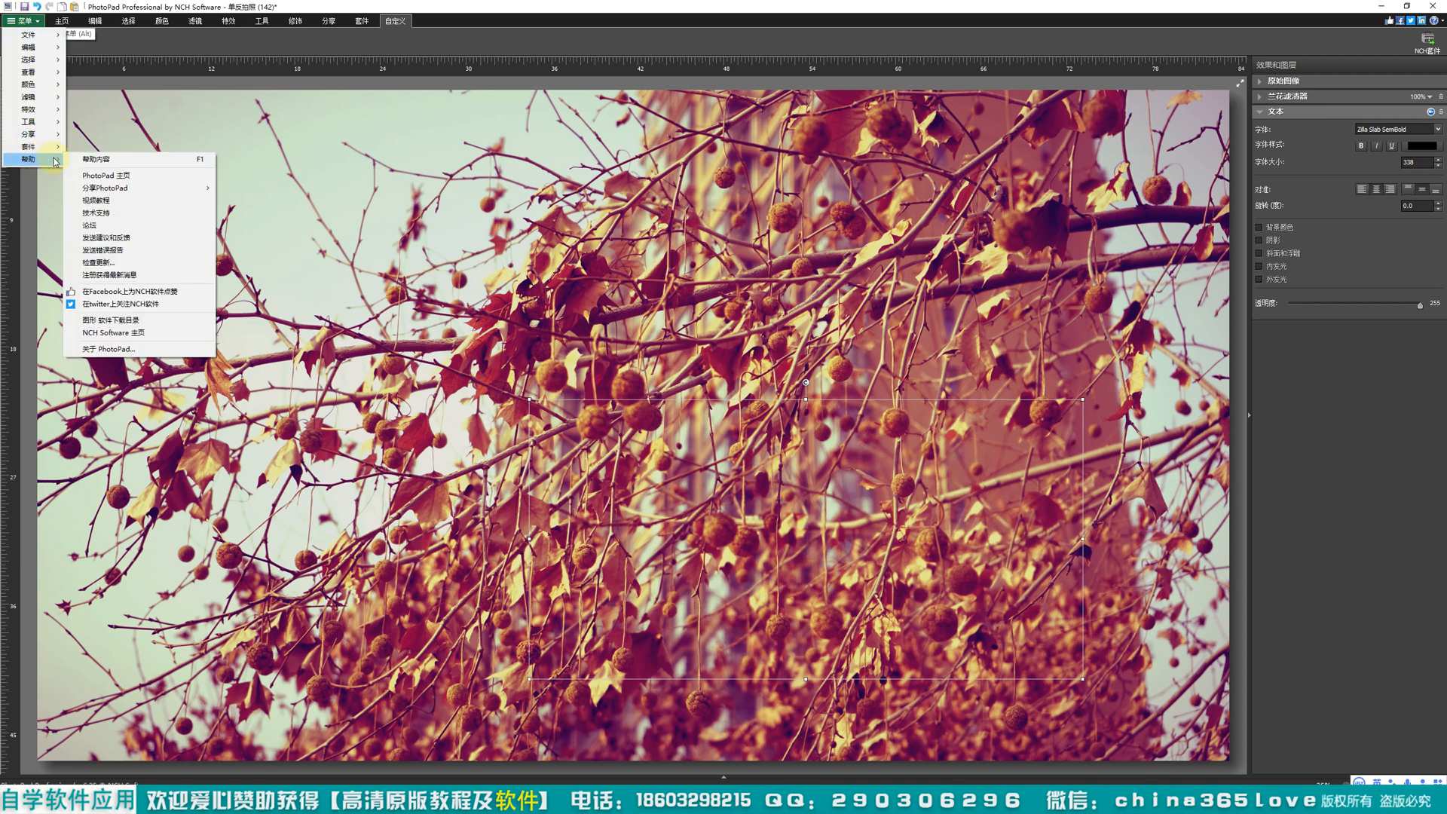
left_click(131, 354)
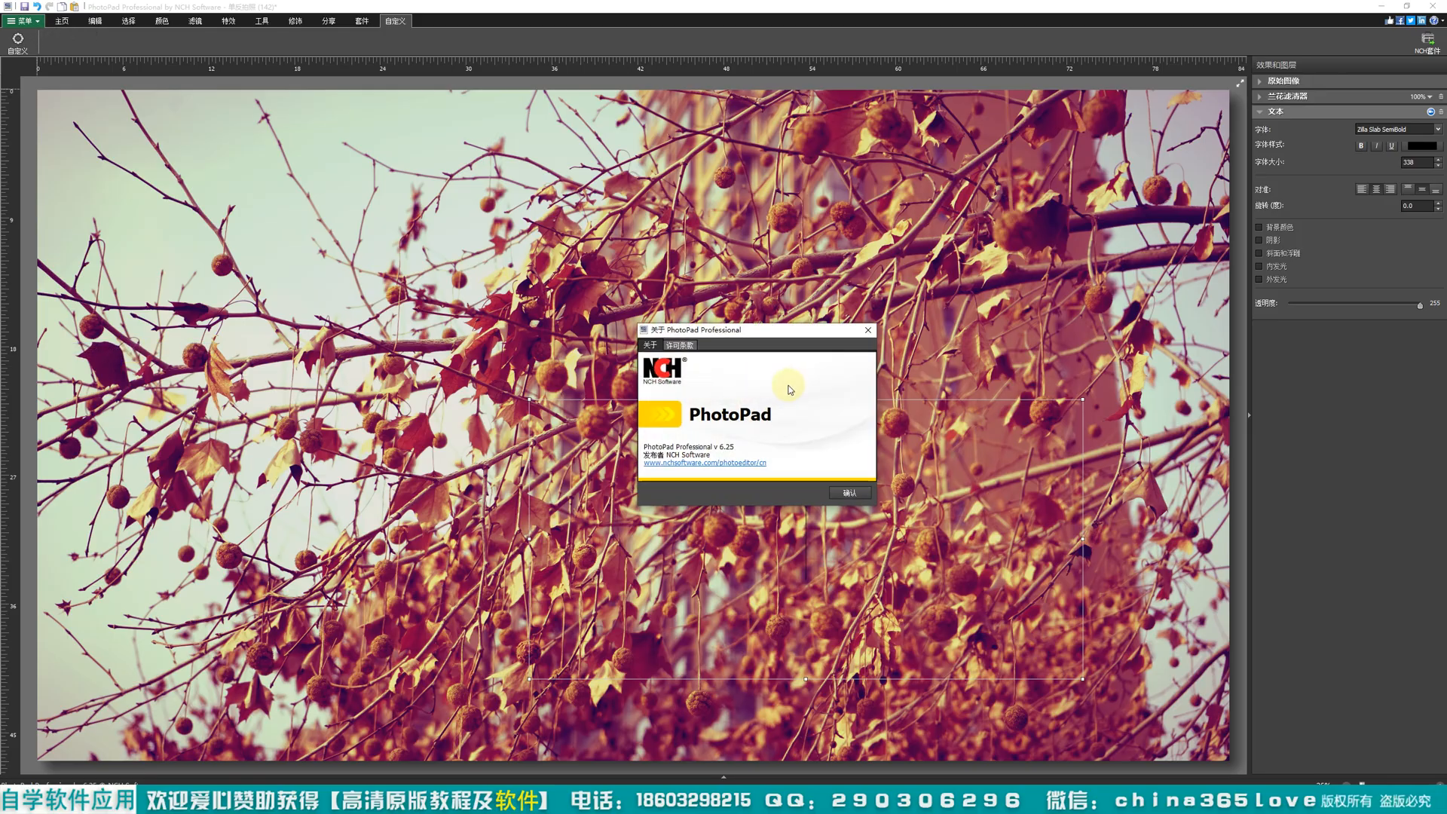
left_click(691, 465)
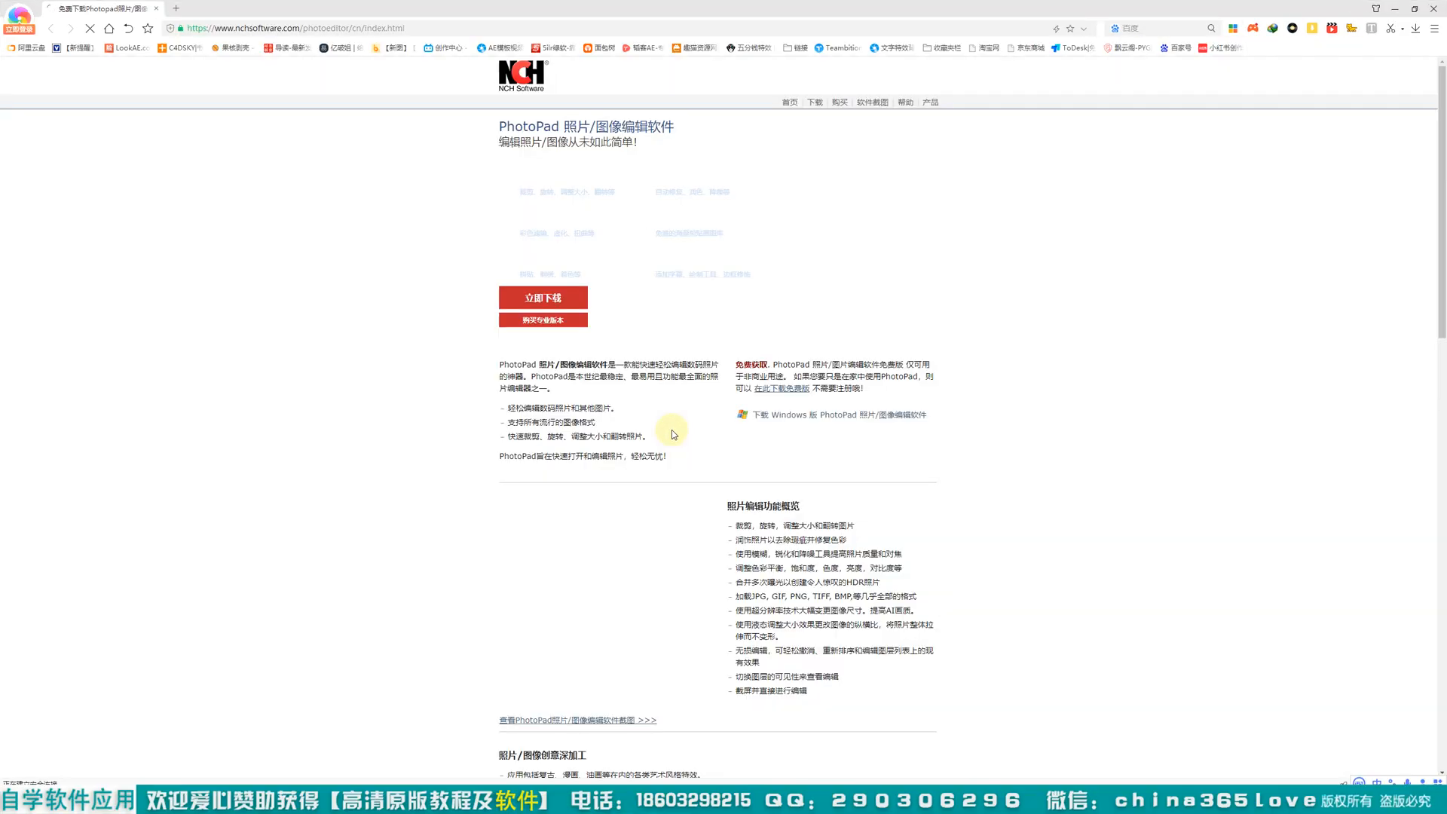
left_click(564, 322)
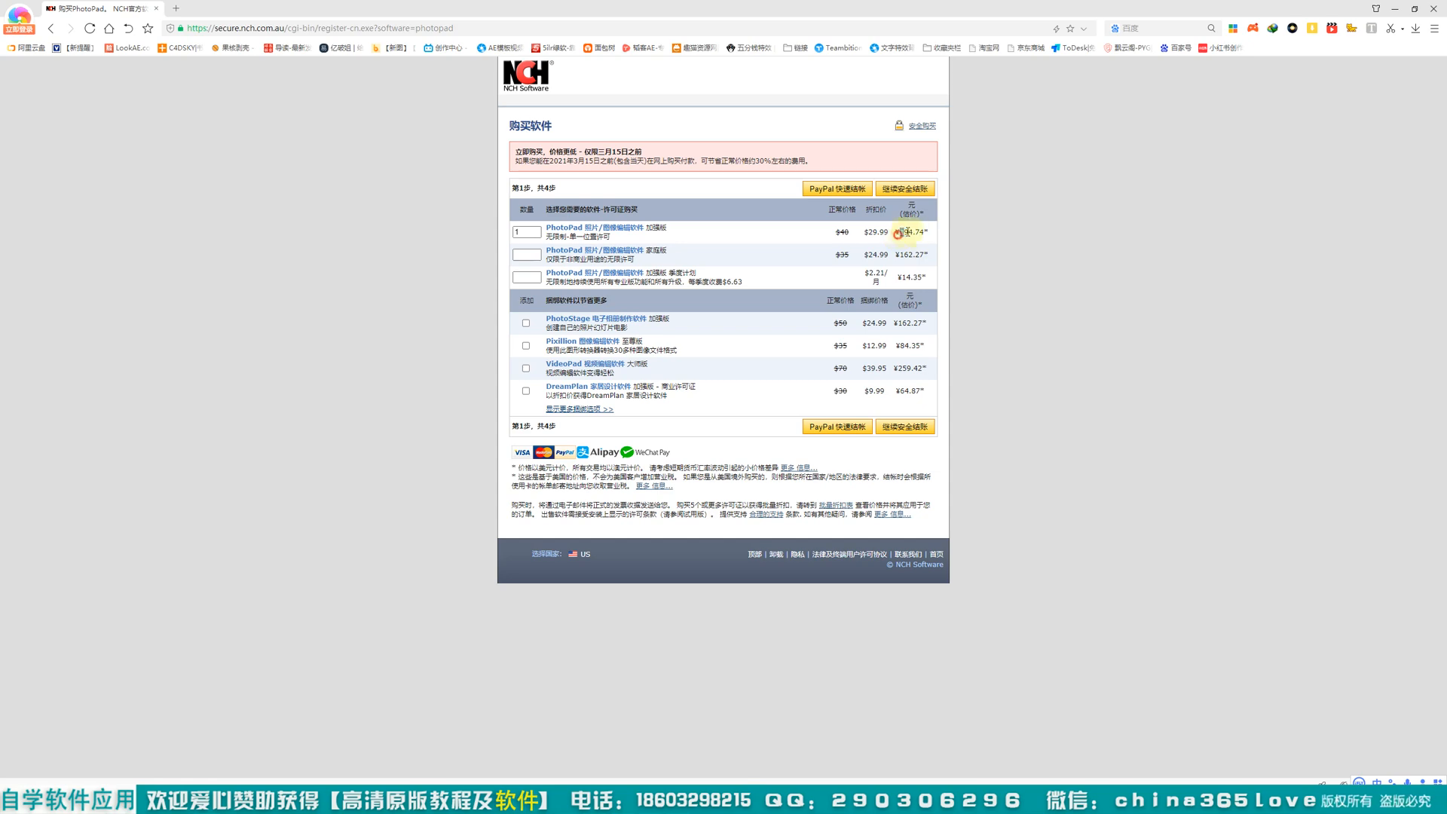
left_click(1437, 10)
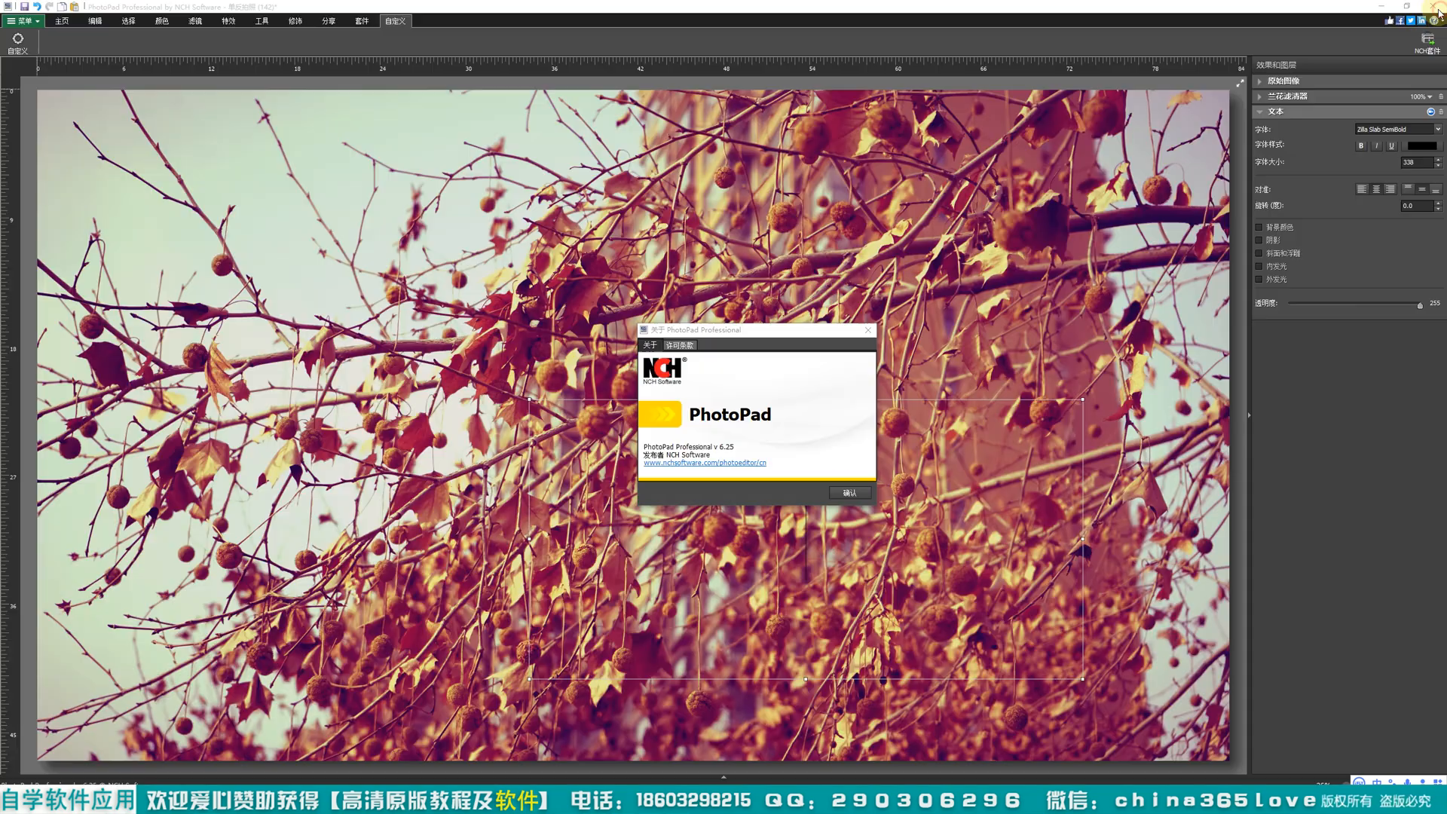
Step: Read through the licence terms in the About PhotoPad information to the end and close it
left_click(680, 344)
left_click(649, 344)
left_click(683, 346)
scroll(807, 414, "down", 2)
left_click_drag(875, 374, 884, 494)
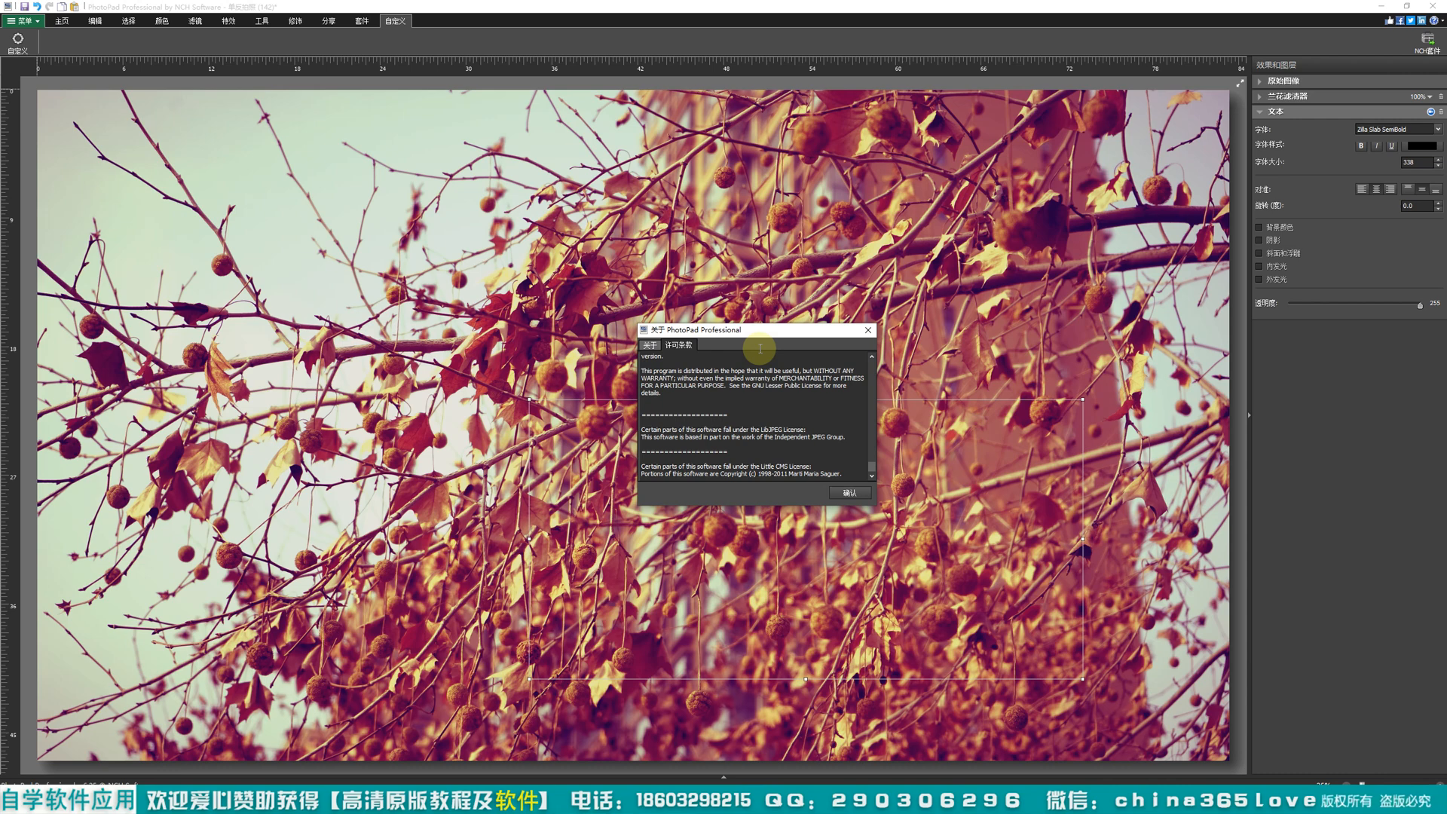
left_click(868, 330)
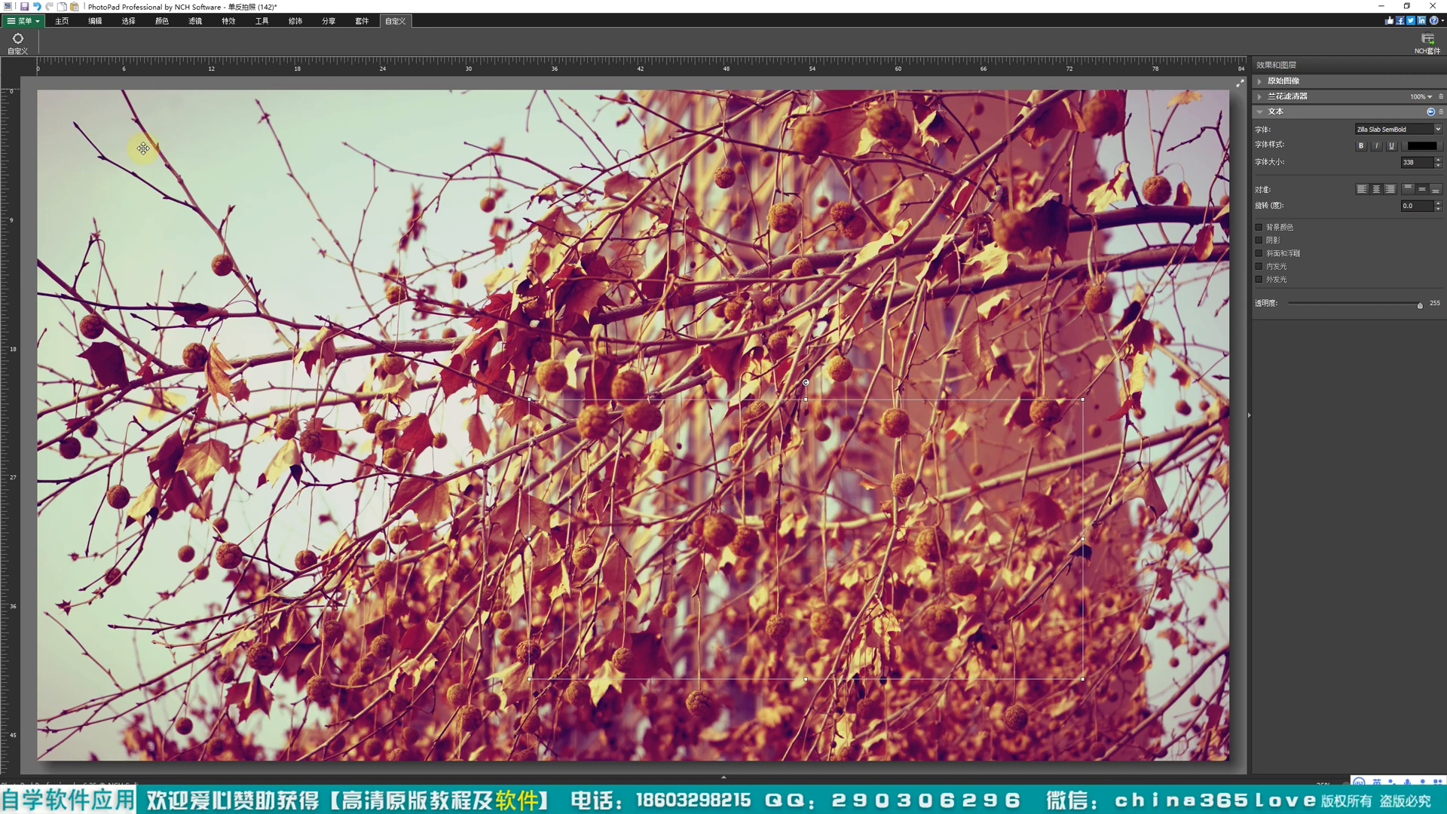
left_click(91, 21)
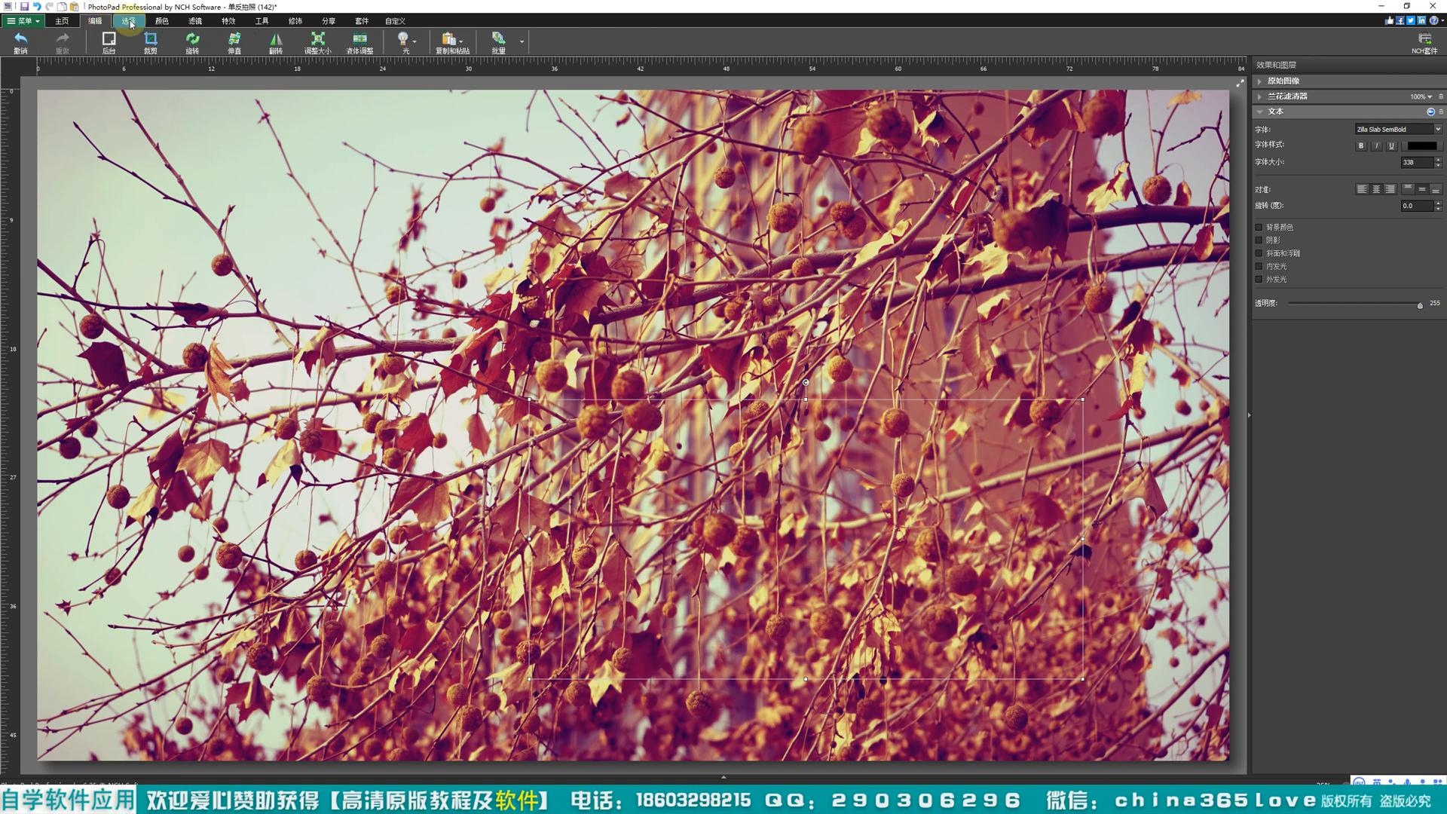
left_click(161, 22)
left_click(194, 22)
left_click(242, 23)
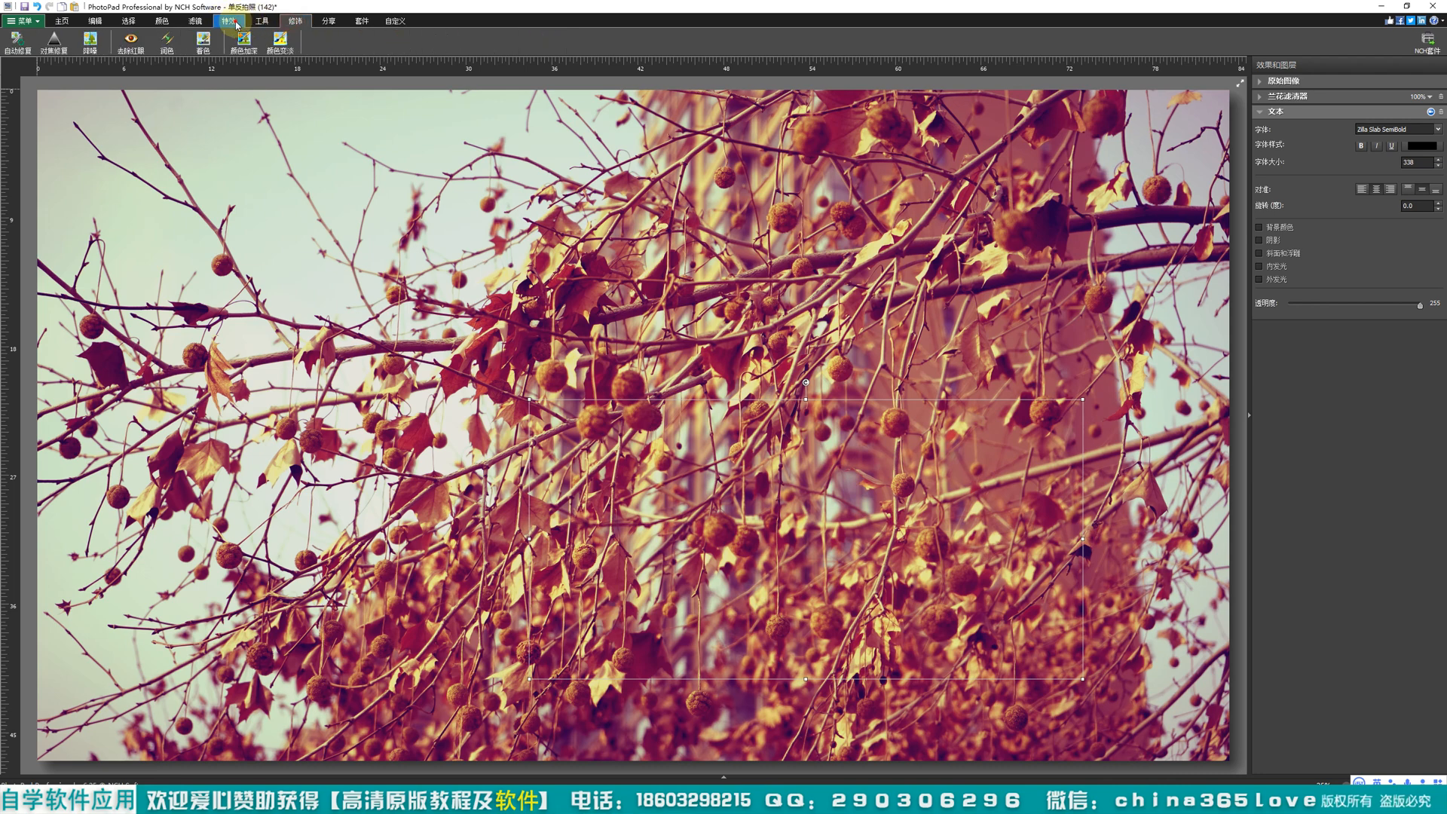
left_click(194, 21)
left_click(160, 22)
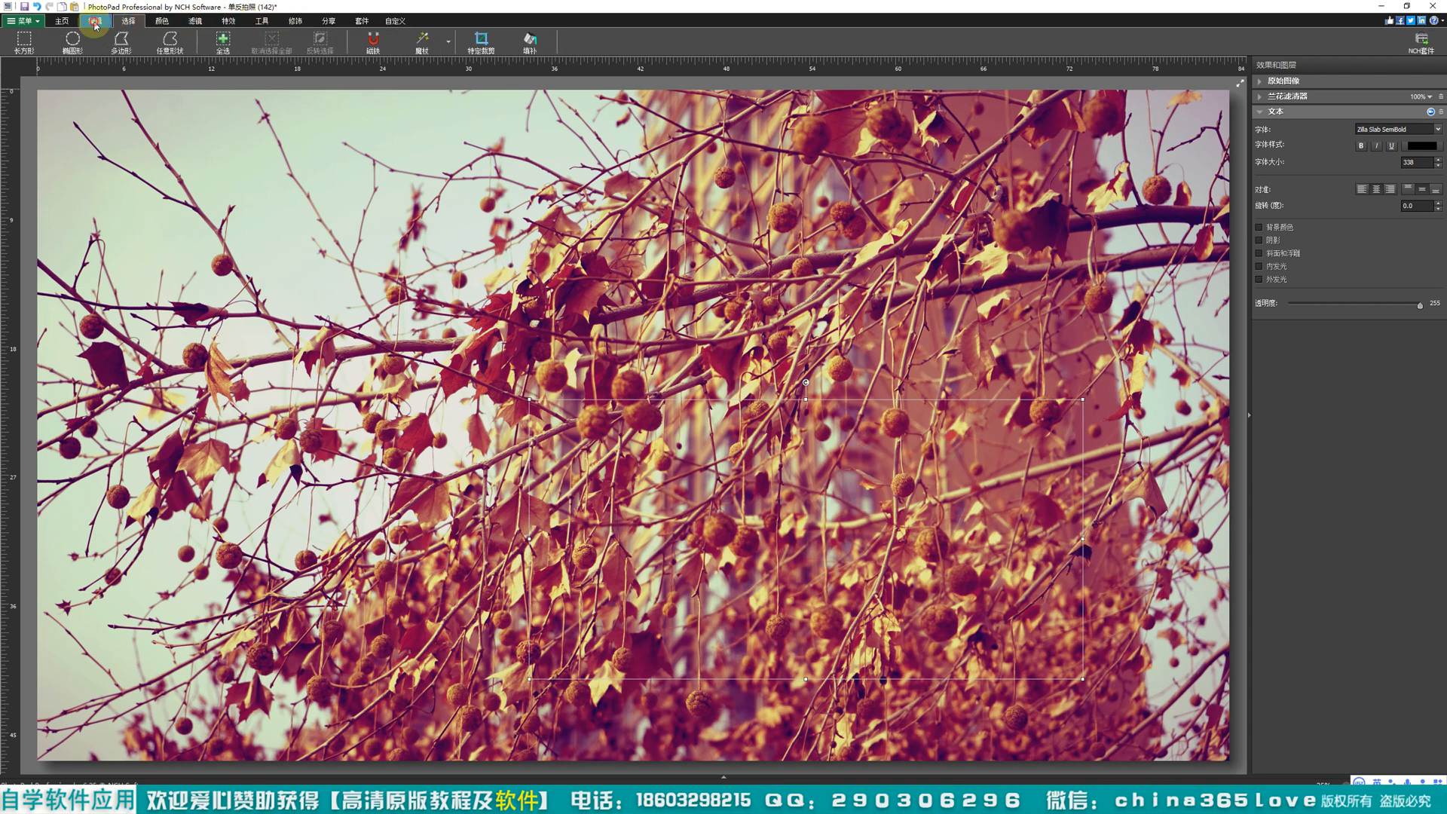
left_click(295, 22)
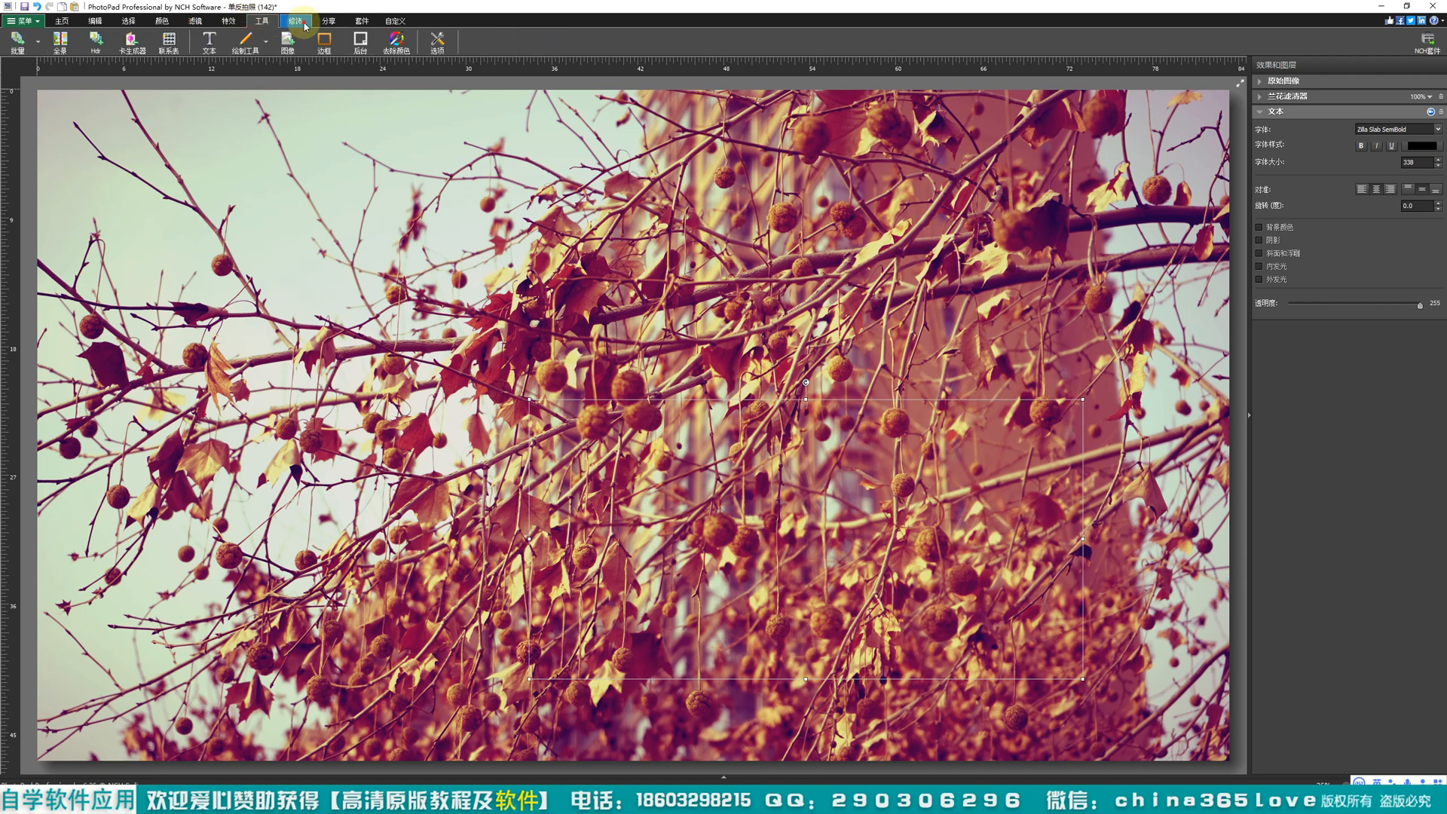